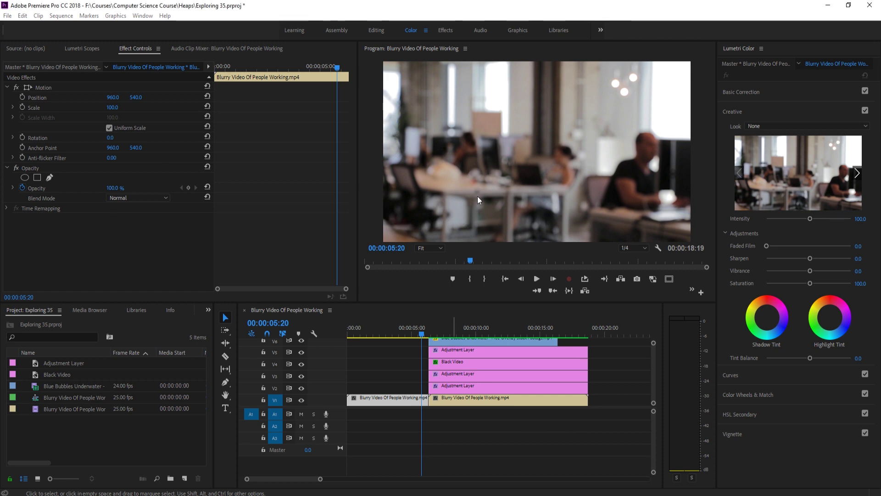
Preview the finished underwater result full-screen, playing from about five seconds.
key("grave")
left_click(269, 448)
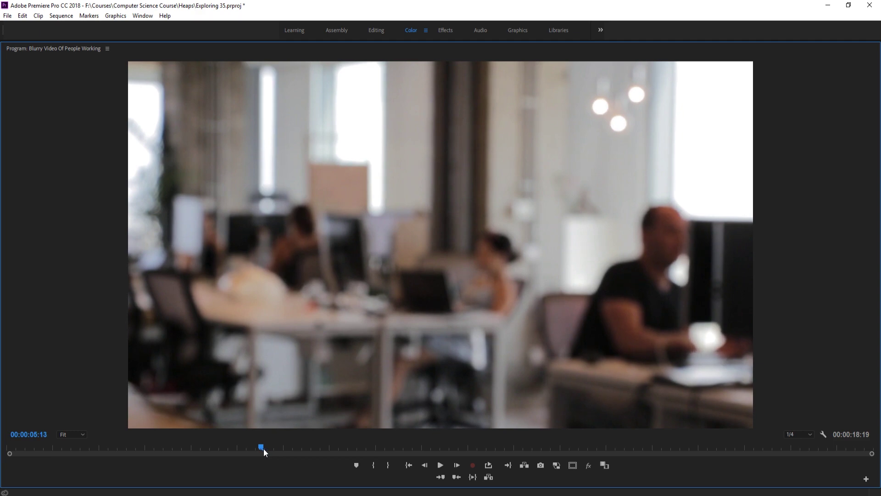
key("space")
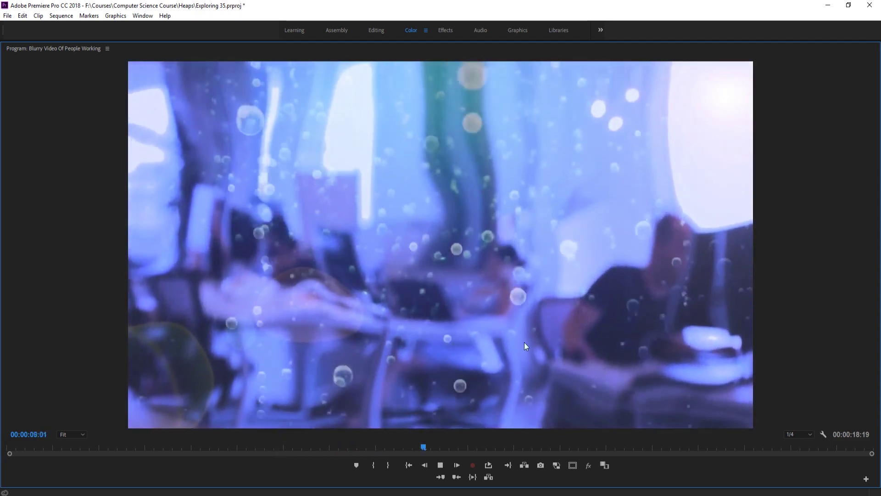
key("space")
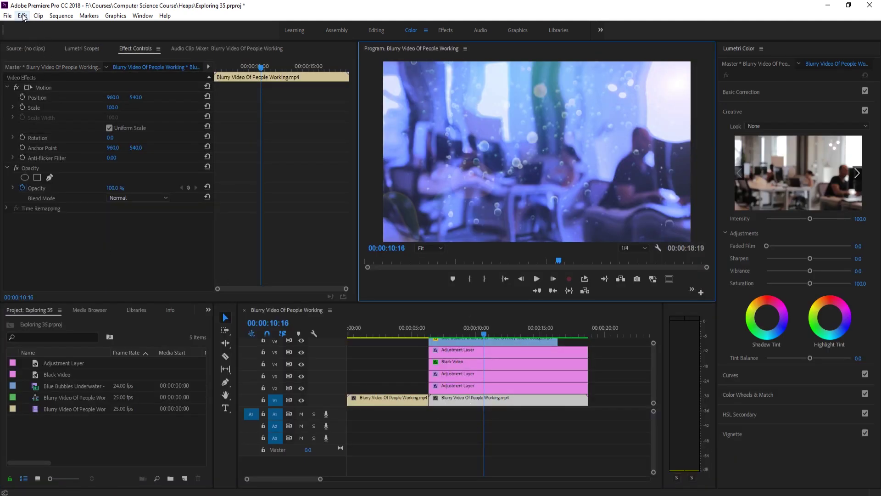
Create a new sequence, Sequence 02, with the default settings.
left_click(7, 16)
mouse_move(138, 27)
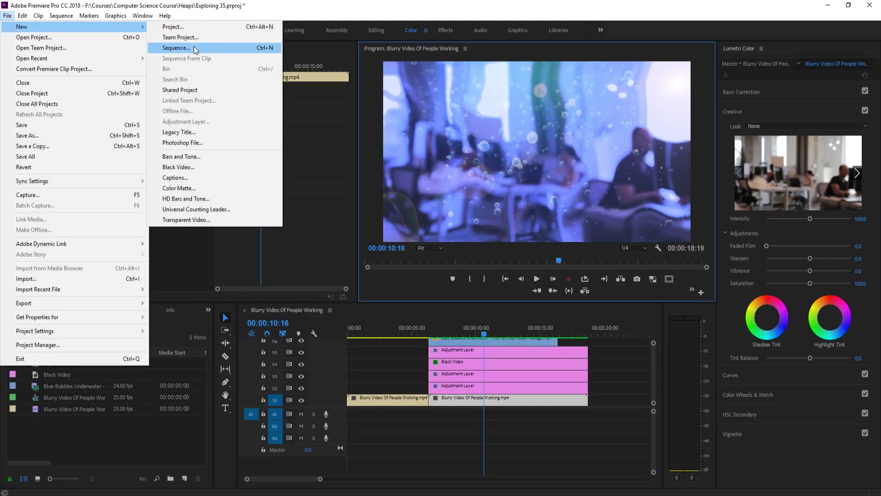
left_click(176, 48)
left_click(510, 405)
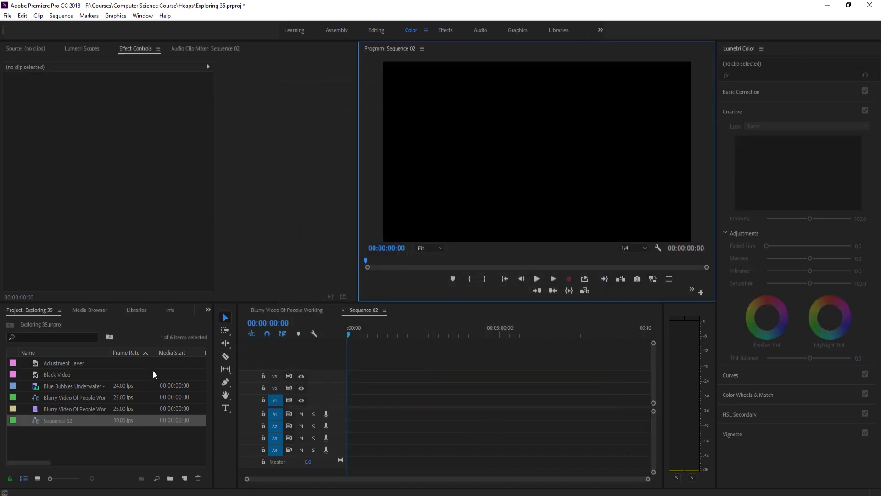
Put Blurry Video Of People Working.mp4 on V1, match the sequence to it, and scrub.
left_click(50, 412)
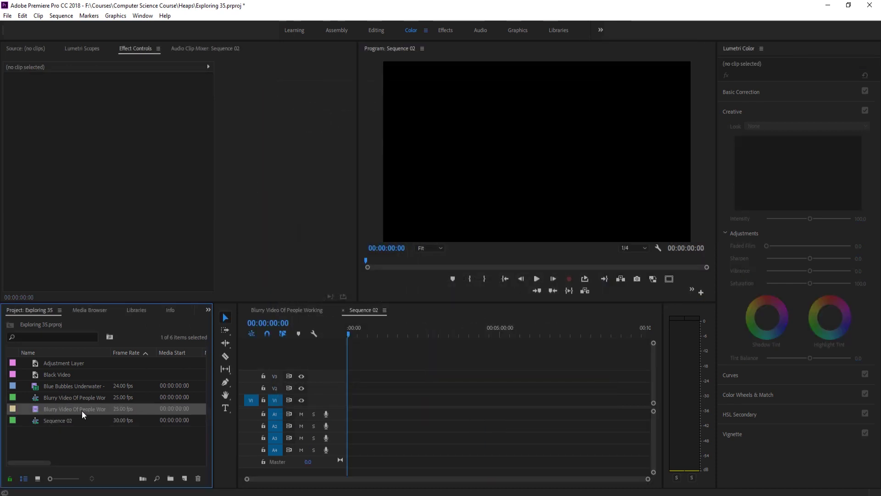
left_click_drag(71, 409, 353, 401)
left_click(62, 387)
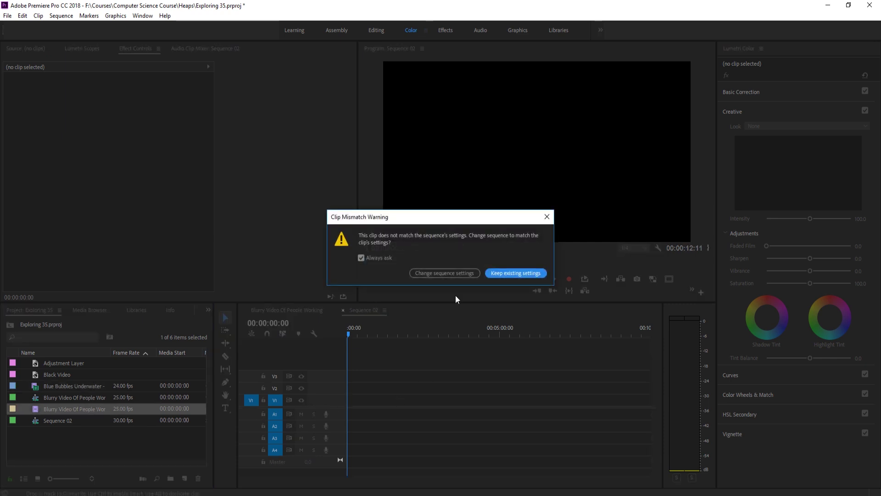
left_click(444, 273)
scroll(396, 425, "down", 10)
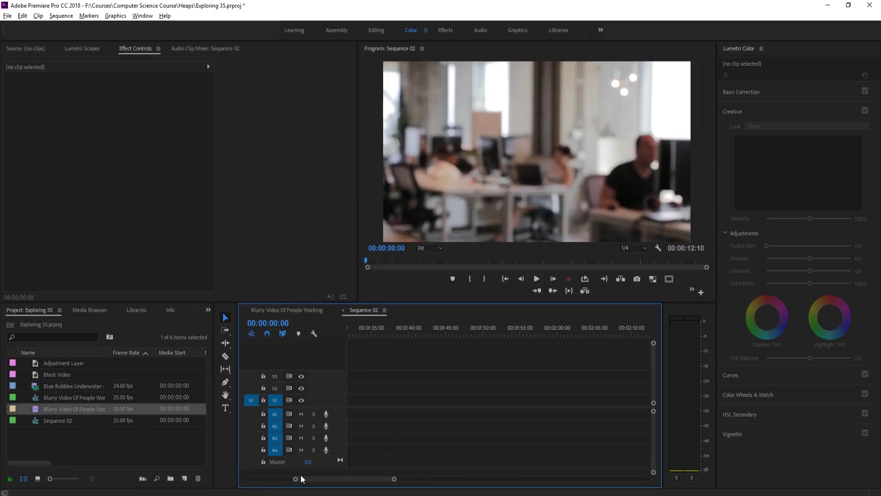
scroll(324, 478, "up", 10)
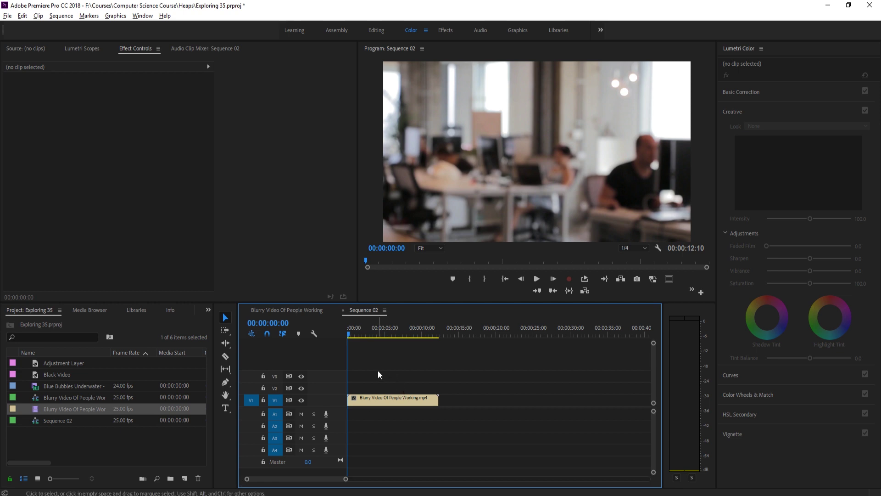
mouse_move(364, 335)
left_mouse_down()
mouse_move(410, 332)
mouse_move(354, 335)
left_mouse_up()
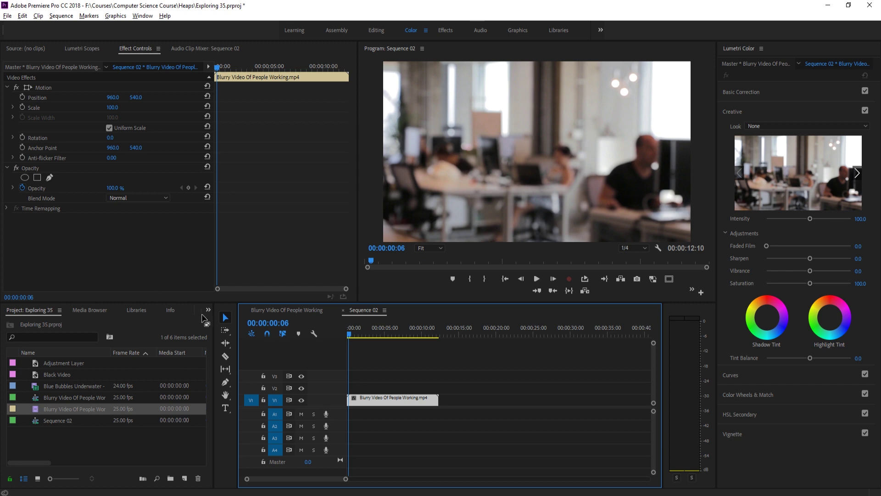
left_click(208, 311)
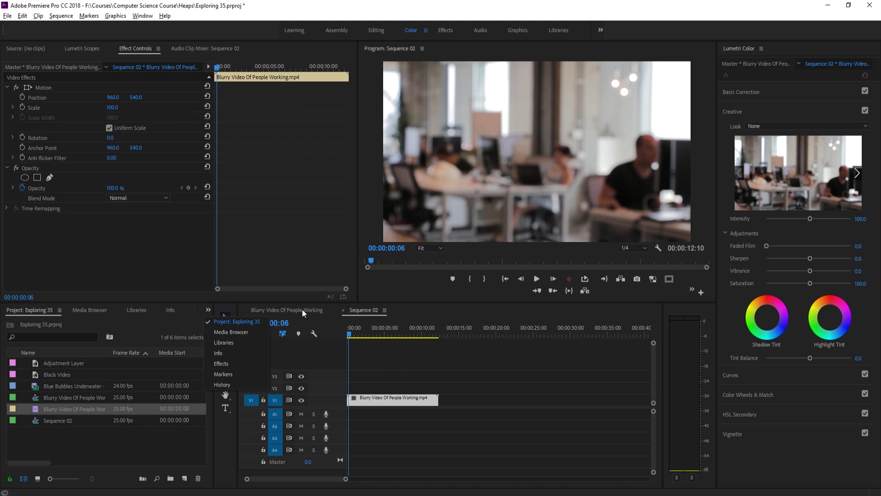
left_click(242, 364)
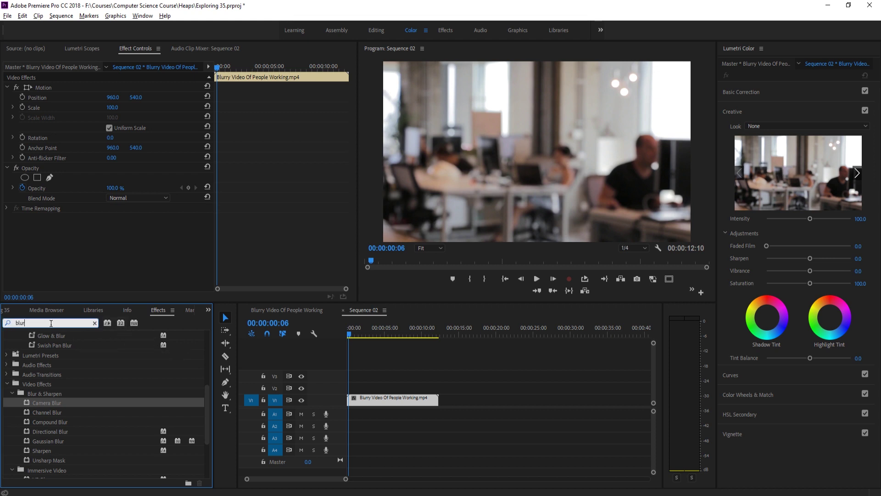
left_click(44, 394)
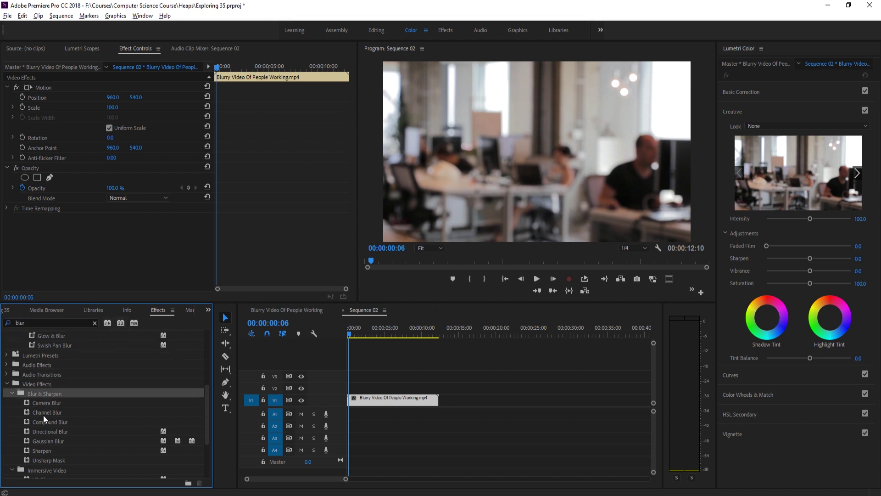
left_click_drag(44, 403, 393, 399)
left_click_drag(109, 244, 104, 244)
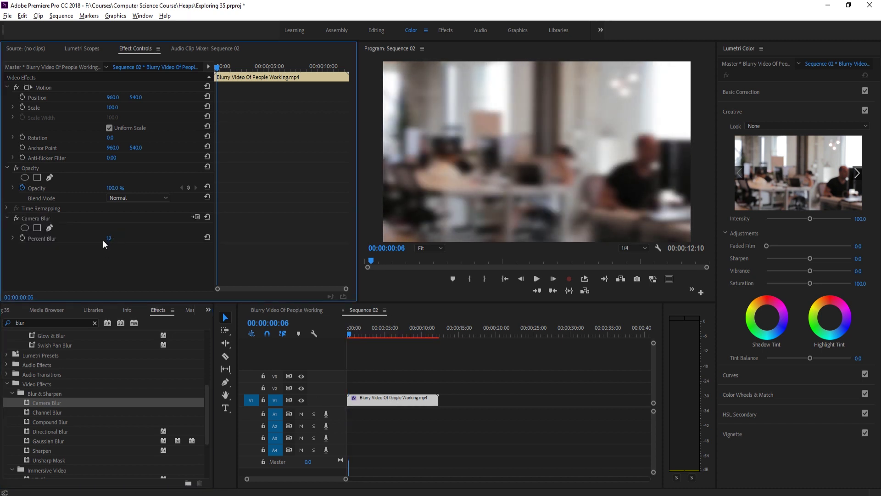
left_click(49, 219)
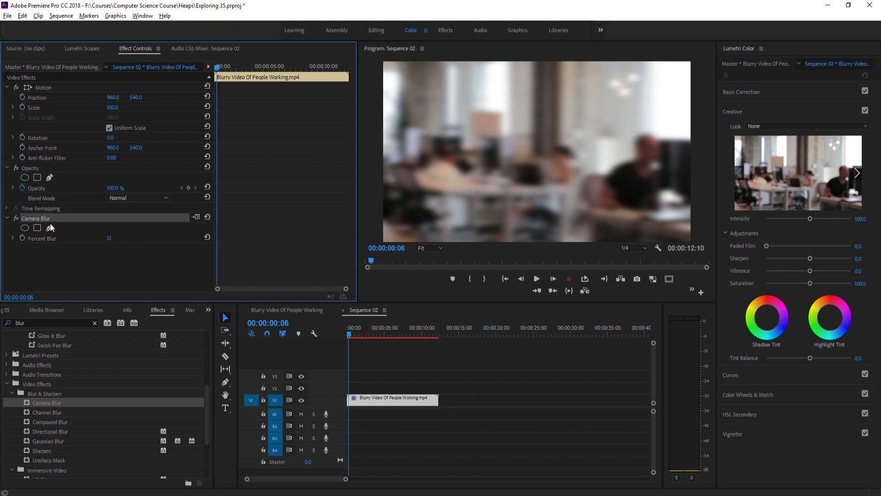
key("Delete")
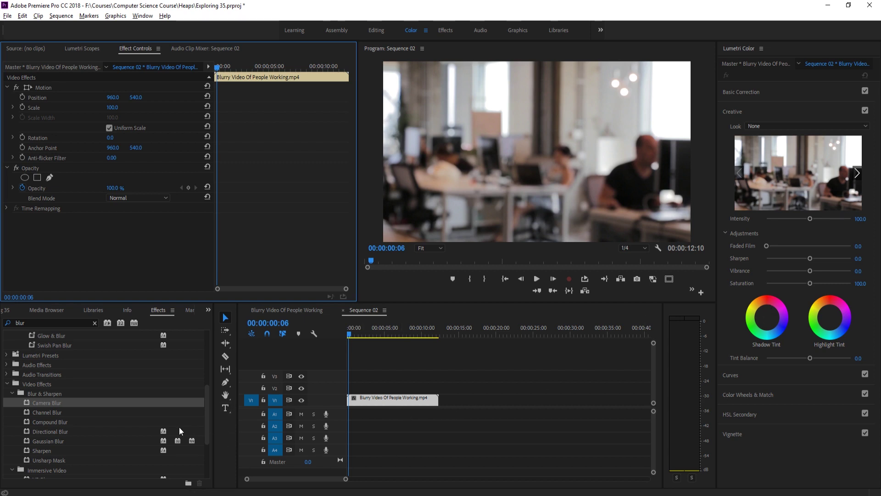
left_click(11, 311)
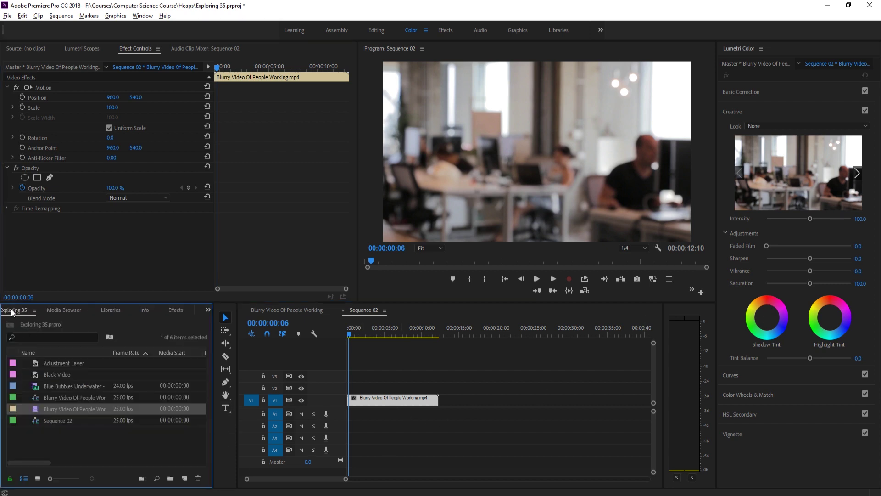
Create a default adjustment layer in the Project panel and rename it 'Blue Layer'.
left_click(185, 479)
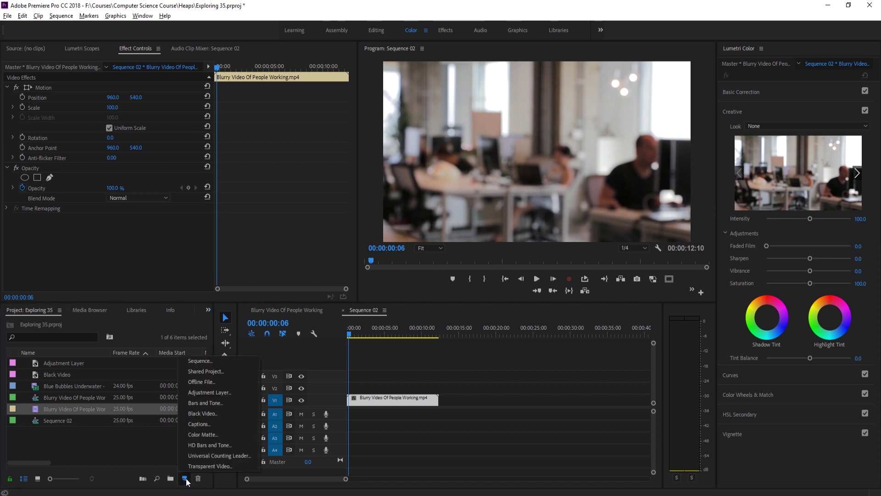
left_click(212, 393)
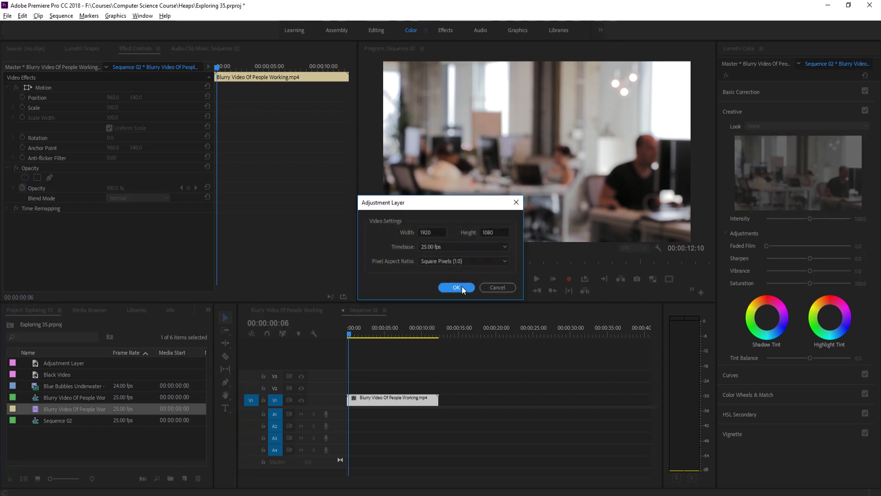
left_click(462, 287)
right_click(70, 377)
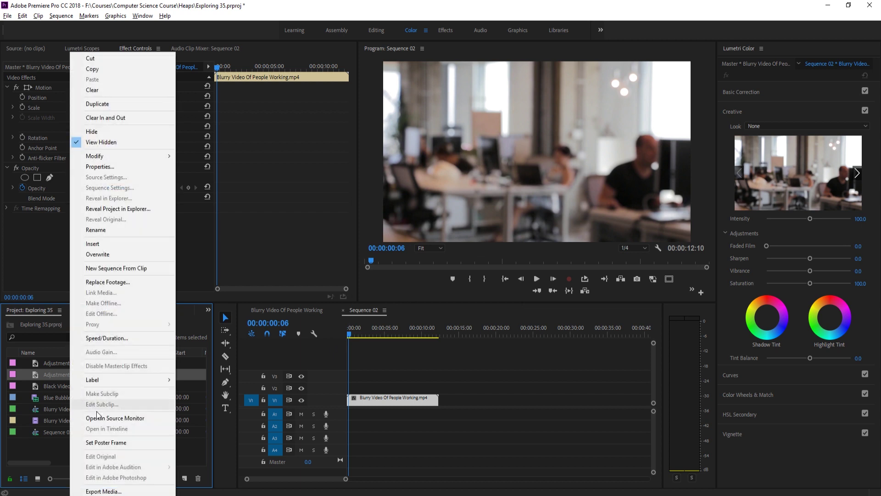
left_click(96, 230)
type("B")
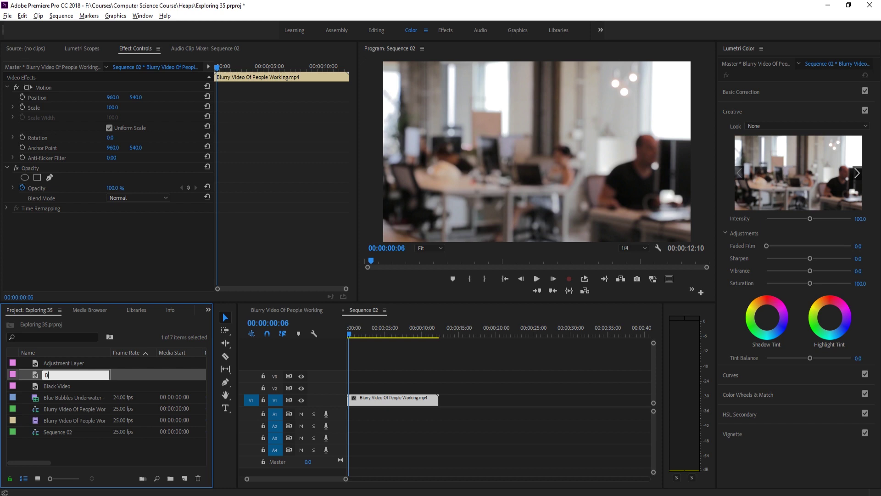
type("lue Layer")
left_click(127, 452)
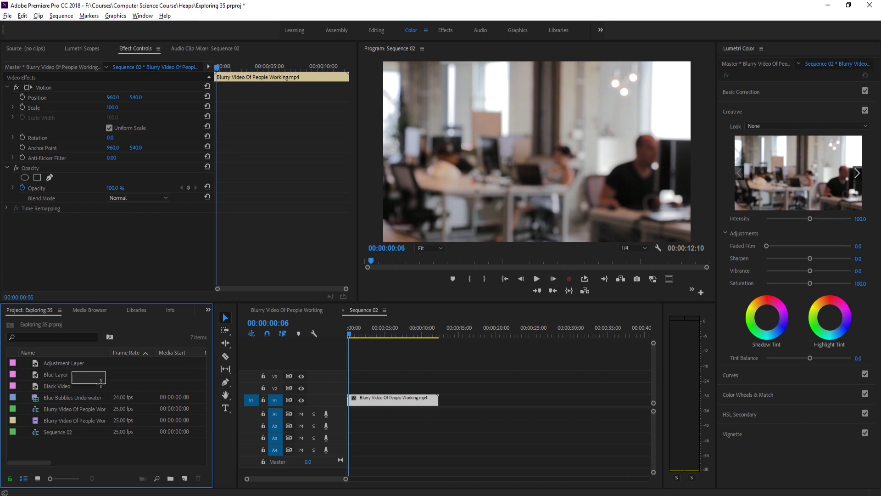
Place Blue Layer on V2 above the office clip, trimmed to end with it.
left_click_drag(65, 375, 349, 394)
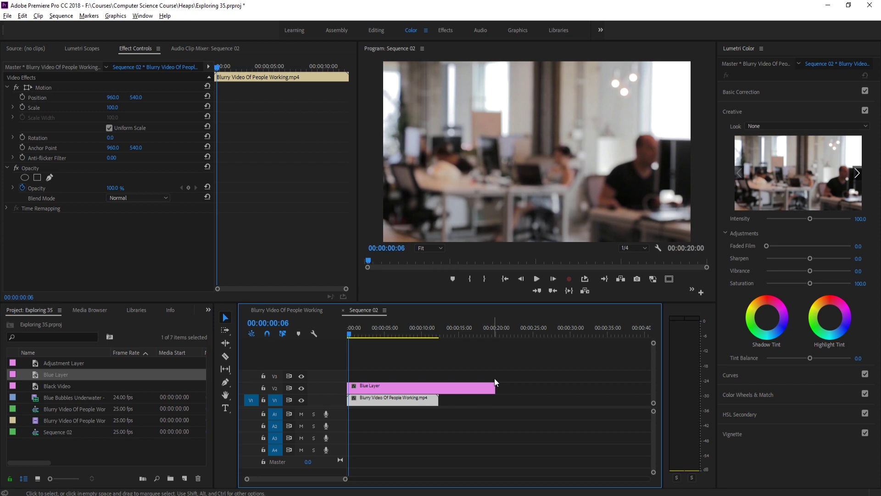
left_click_drag(495, 387, 438, 387)
left_click(427, 387)
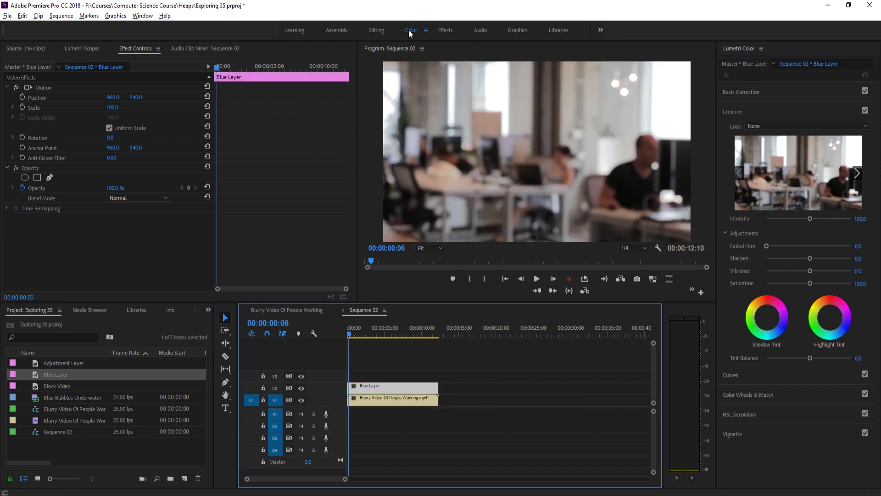
Search the Effects panel for 'lumetri color' and apply Lumetri Color to Blue Layer.
left_click(209, 311)
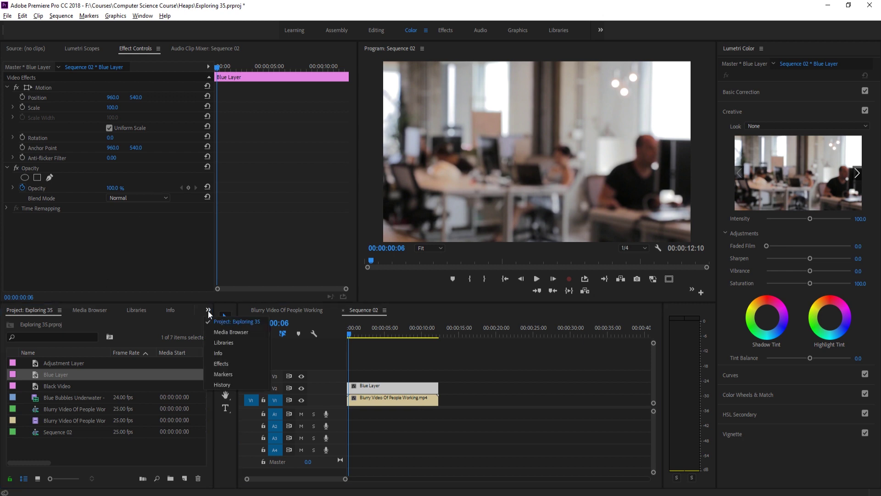
left_click(221, 363)
left_click(36, 323)
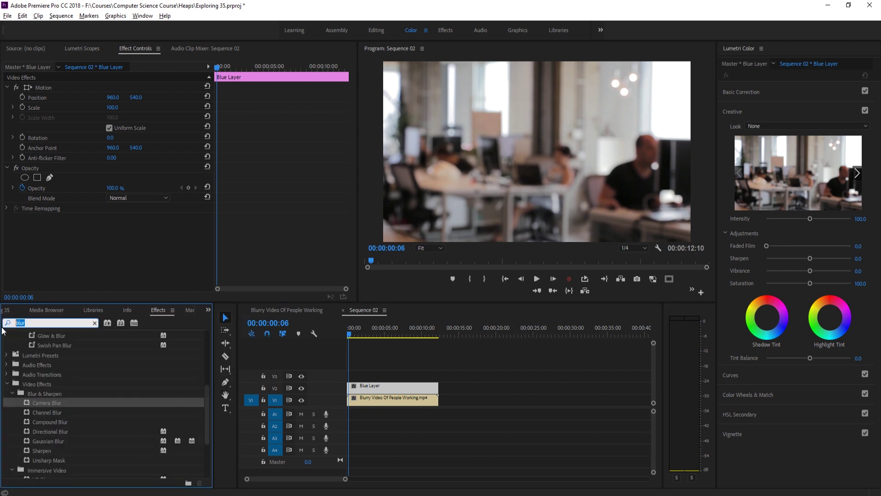
type("lumetri")
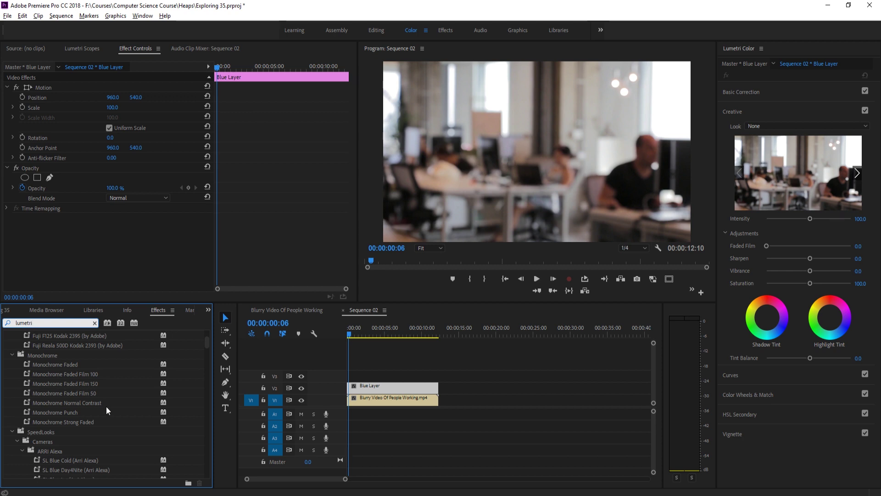
scroll(108, 406, "down", 8)
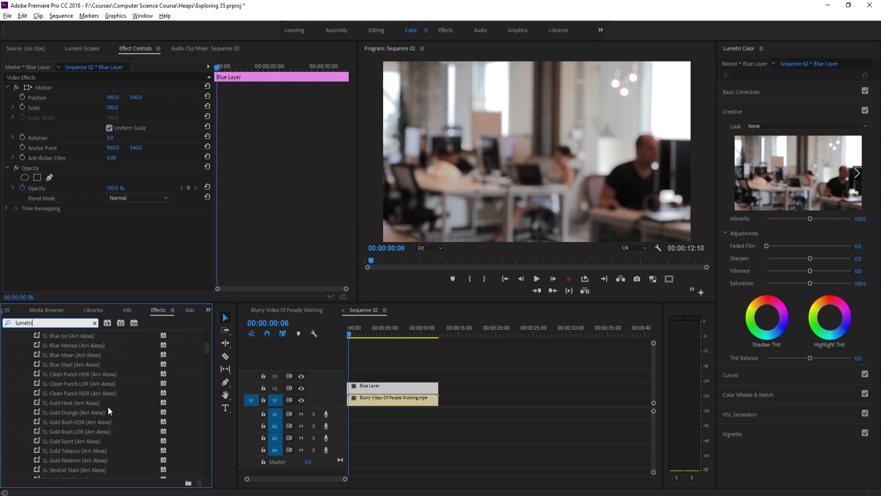
scroll(119, 405, "down", 2)
type("ri")
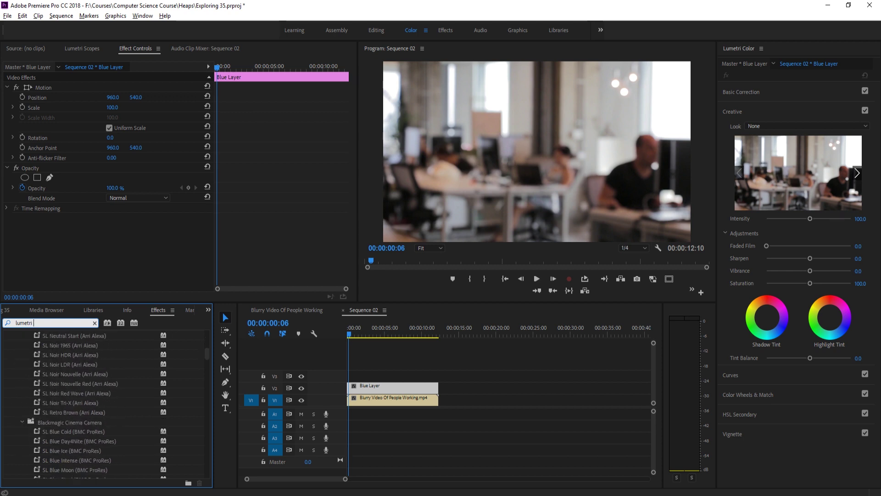
type(" color")
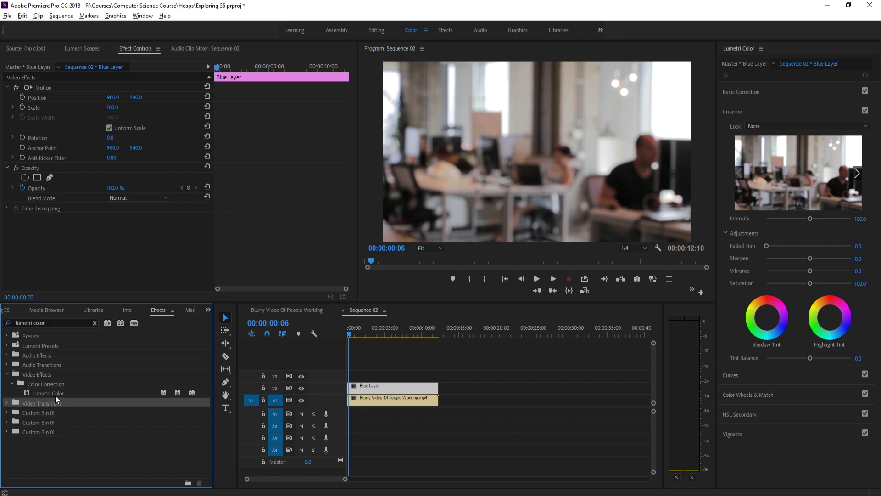
left_click(55, 395)
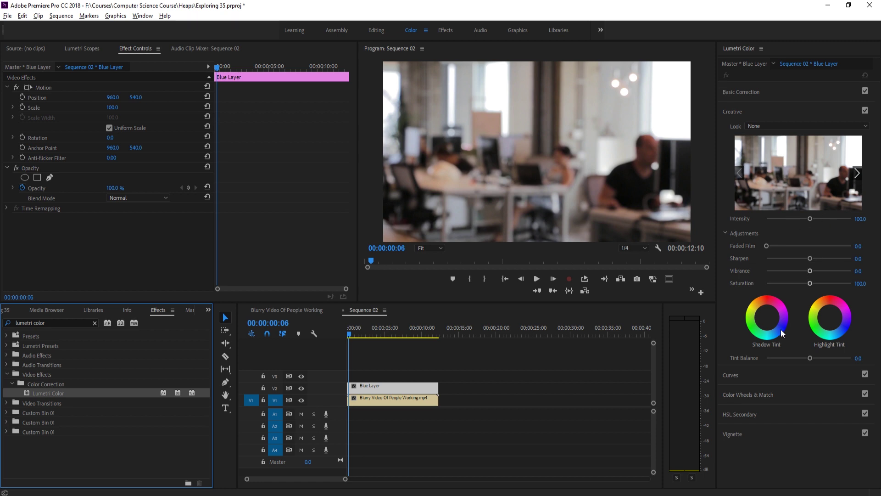
Tint shadows and highlights purple-blue, set Faded Film 29.7 and Sharpen -4.9.
mouse_move(771, 322)
left_mouse_down()
mouse_move(768, 298)
mouse_move(783, 335)
mouse_move(776, 323)
left_mouse_up()
left_click_drag(830, 318, 840, 324)
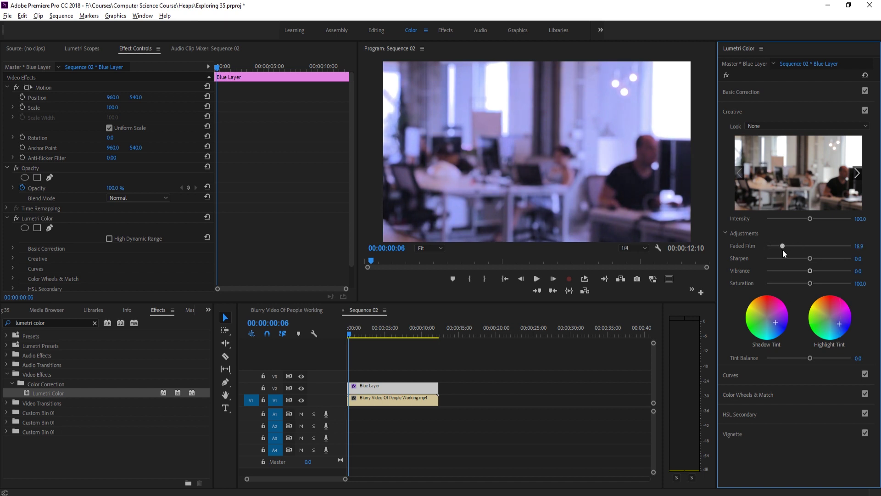
left_click_drag(783, 250, 763, 255)
mouse_move(775, 246)
left_mouse_down()
mouse_move(806, 242)
mouse_move(808, 252)
mouse_move(865, 259)
mouse_move(740, 243)
mouse_move(785, 245)
left_mouse_up()
mouse_move(811, 261)
left_mouse_down()
mouse_move(786, 261)
mouse_move(807, 258)
left_mouse_up()
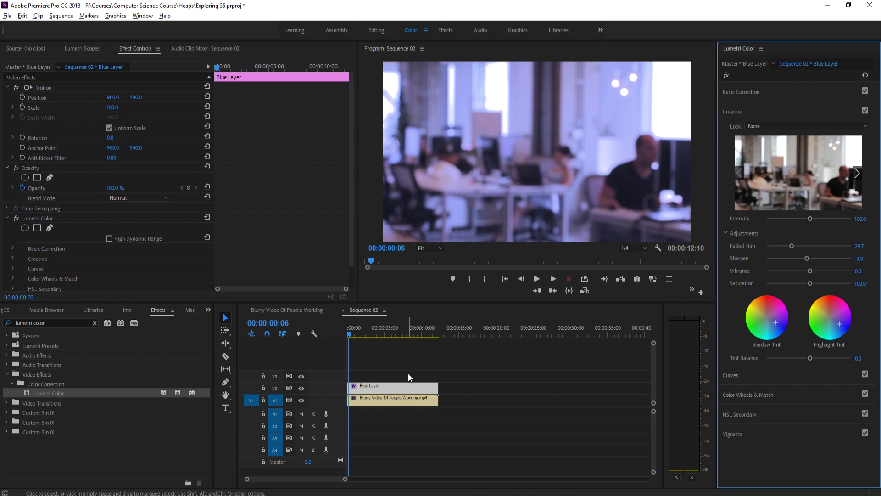
Duplicate Blue Layer onto V3, then view the reference sequence around seven seconds.
left_click(397, 377)
left_click(393, 386)
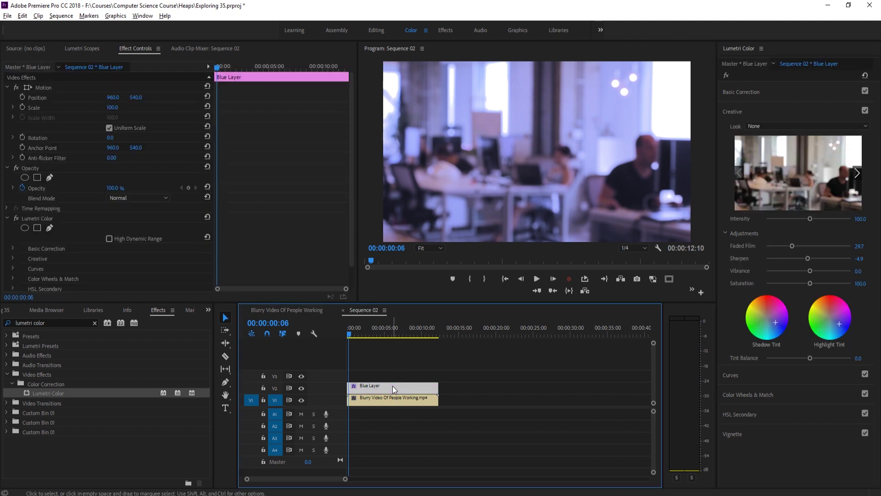
left_click_drag(392, 385, 392, 378)
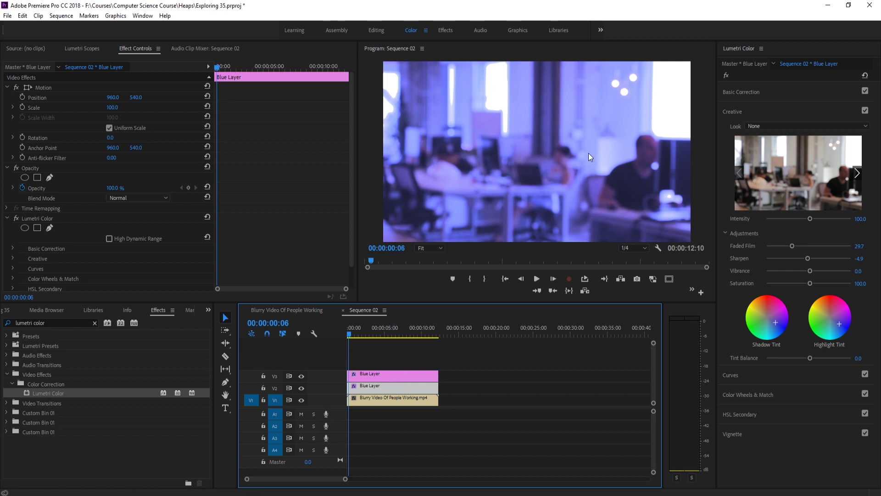
left_click(404, 386)
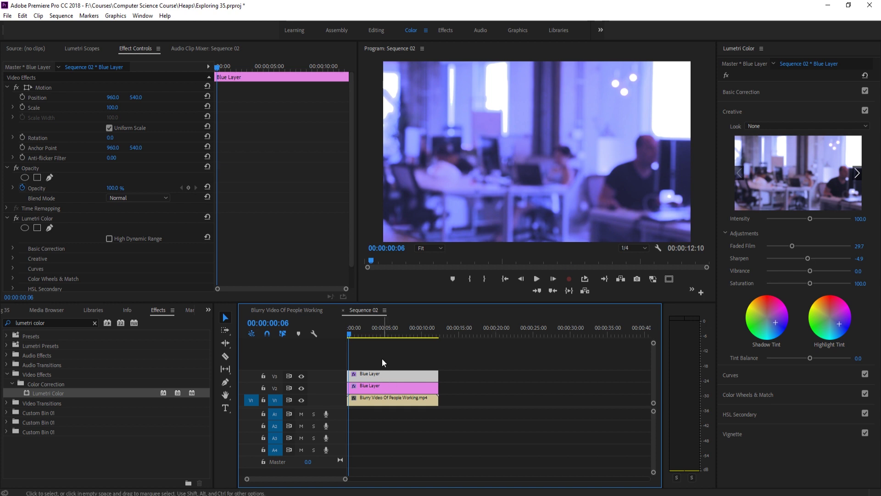
left_click(308, 312)
left_click_drag(420, 329, 441, 335)
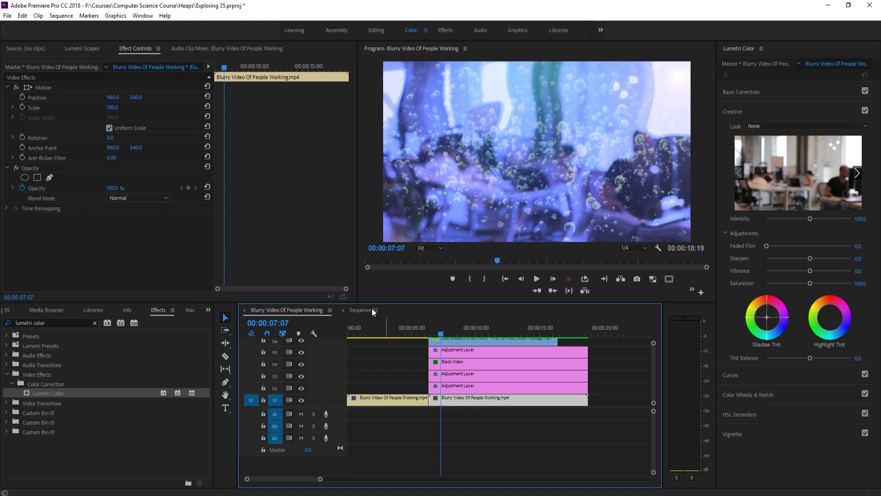
Back in Sequence 02, create an adjustment layer named 'Turbulent Displacement'.
left_click(358, 310)
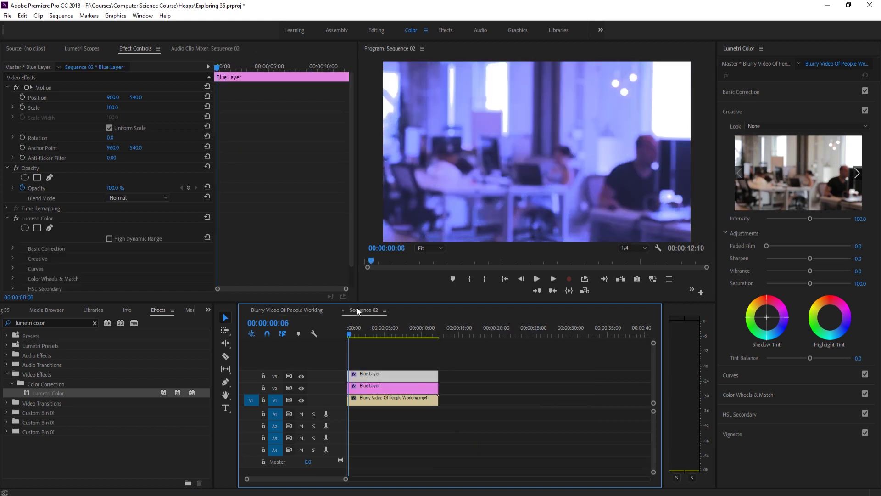
left_click(6, 310)
left_click(184, 478)
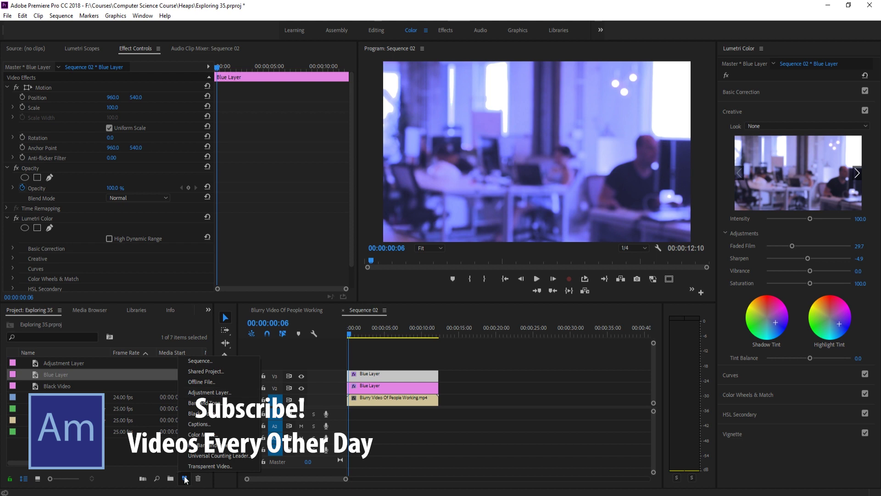
left_click(209, 392)
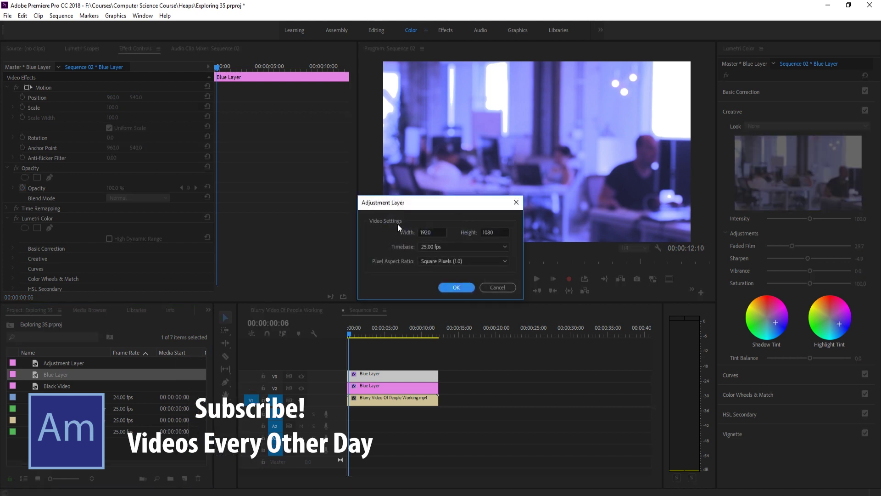
left_click(451, 288)
right_click(75, 373)
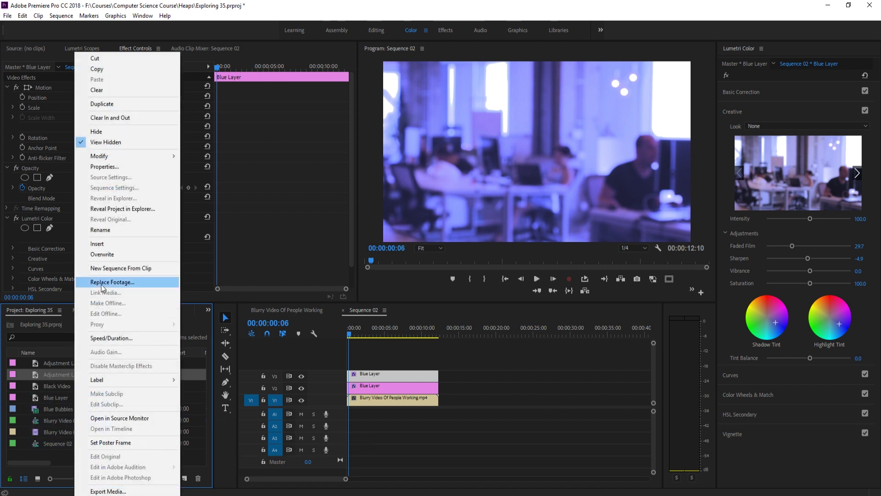
left_click(100, 229)
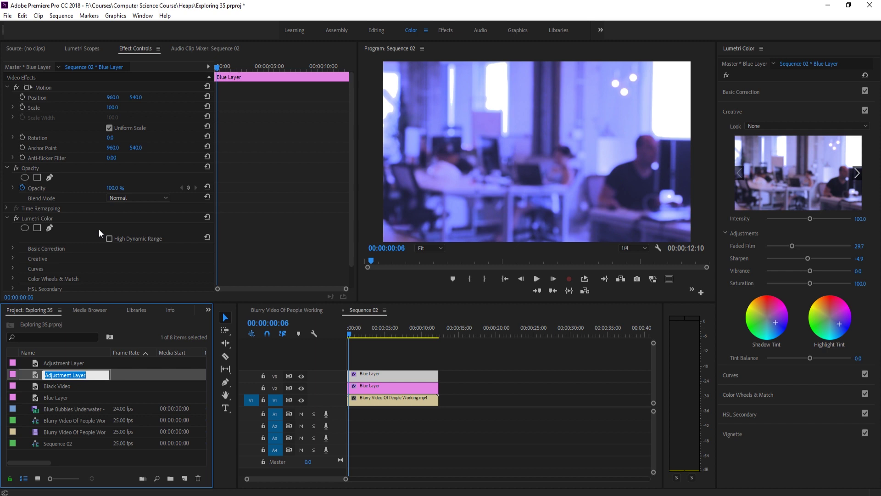
type("Turbulent Displacement")
key("Tab")
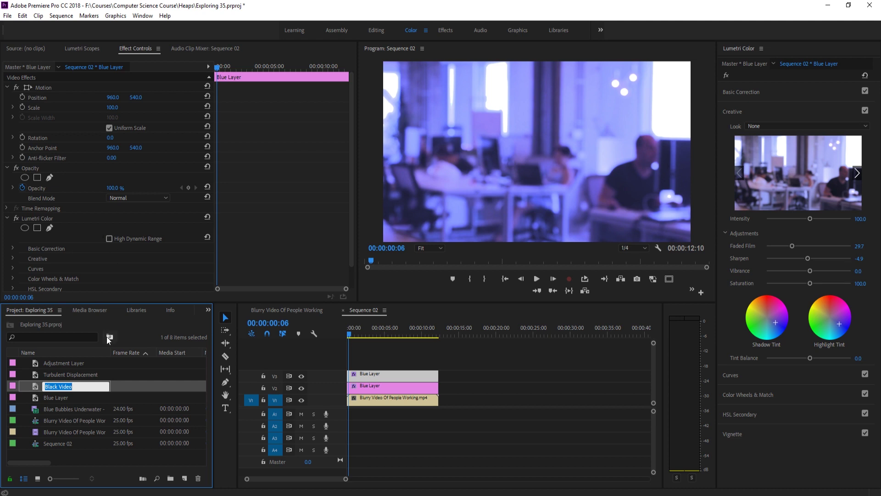
Place Turbulent Displacement on V4 above the Blue Layers, trimmed to match the clips.
left_click(120, 376)
left_click_drag(72, 372, 355, 366)
left_click_drag(498, 363, 443, 363)
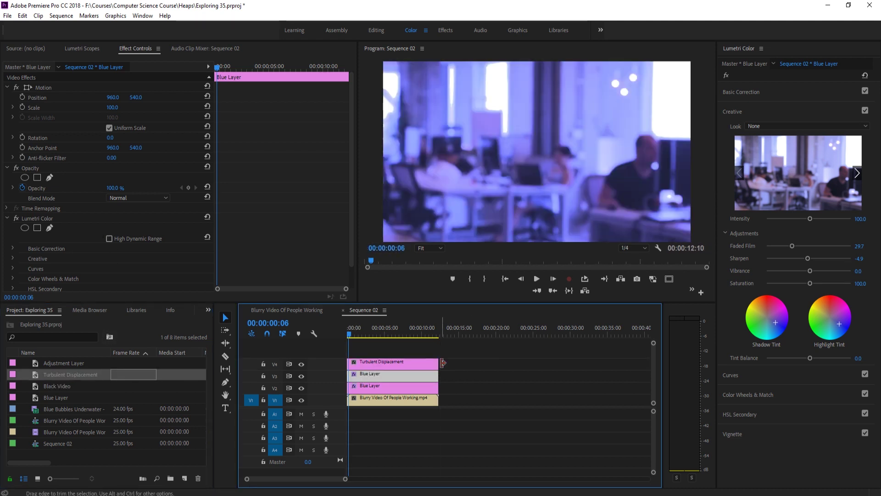
Find Turbulent Displace by searching 'turbu' and apply it to the Turbulent Displacement clip.
left_click(208, 309)
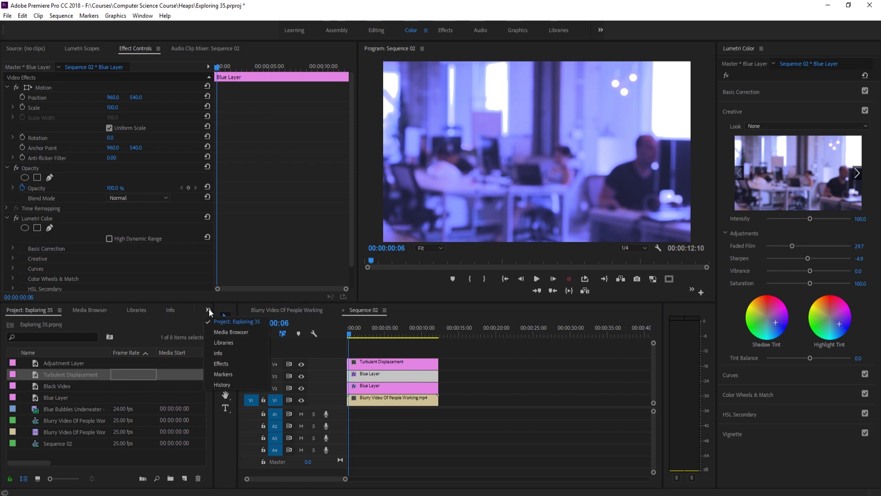
left_click(221, 364)
left_click(49, 324)
type("t")
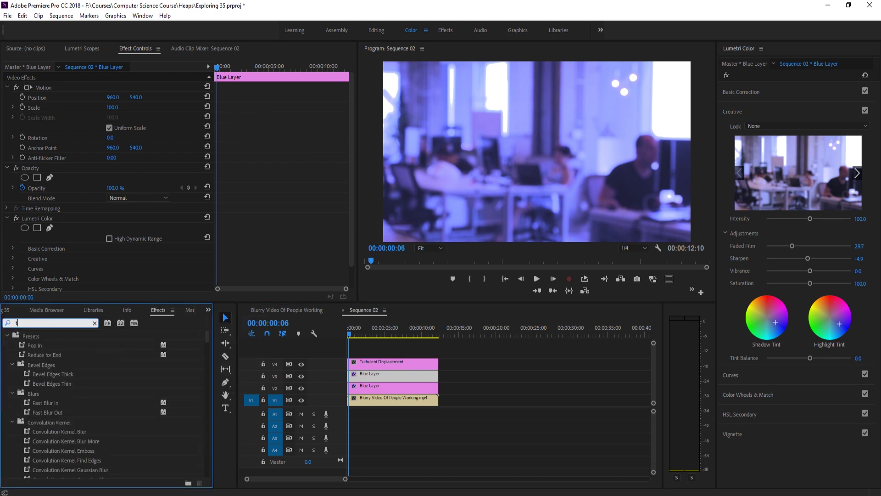
type("urbu")
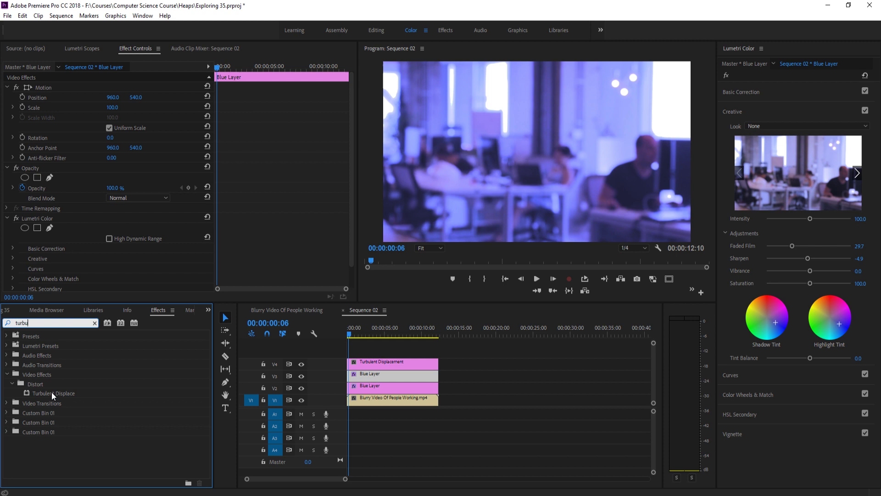
left_click(33, 373)
left_click(34, 384)
left_click(50, 393)
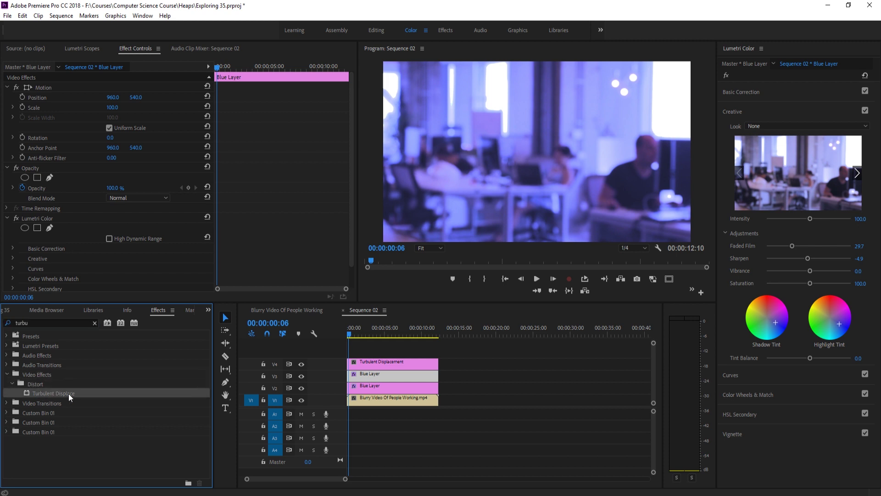
left_click_drag(45, 393, 381, 362)
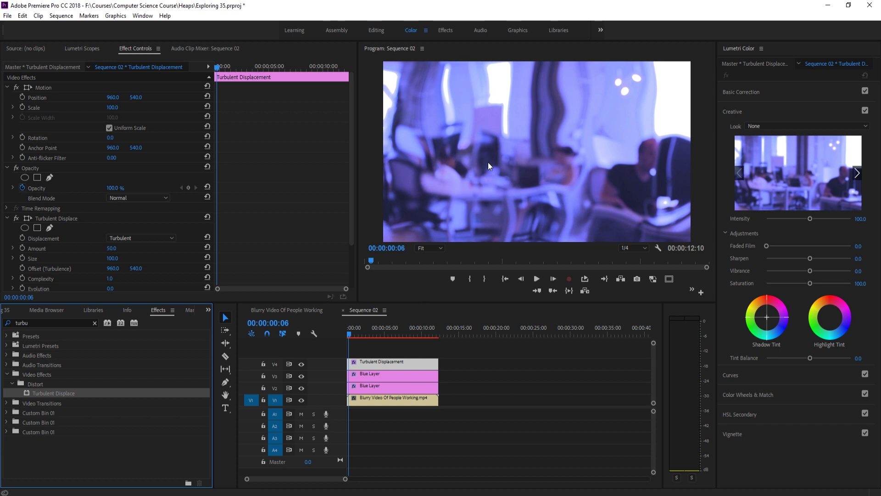
Scrub Turbulent Displace Size, trying 233 and 111, and settle on 36.0.
scroll(174, 248, "down", 1)
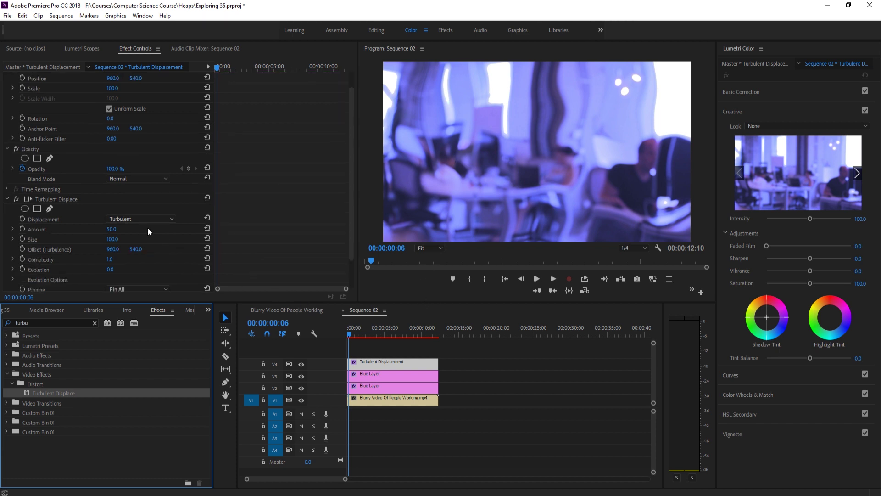
left_click_drag(115, 239, 85, 239)
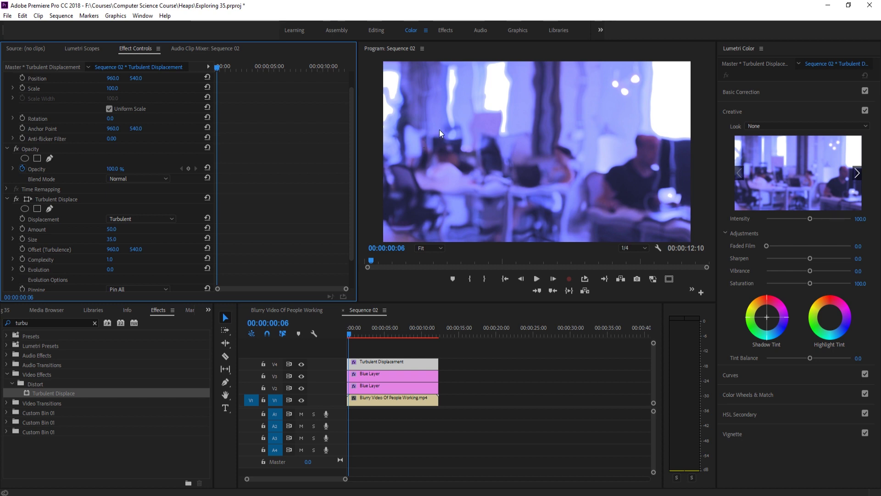
left_click_drag(104, 238, 119, 239)
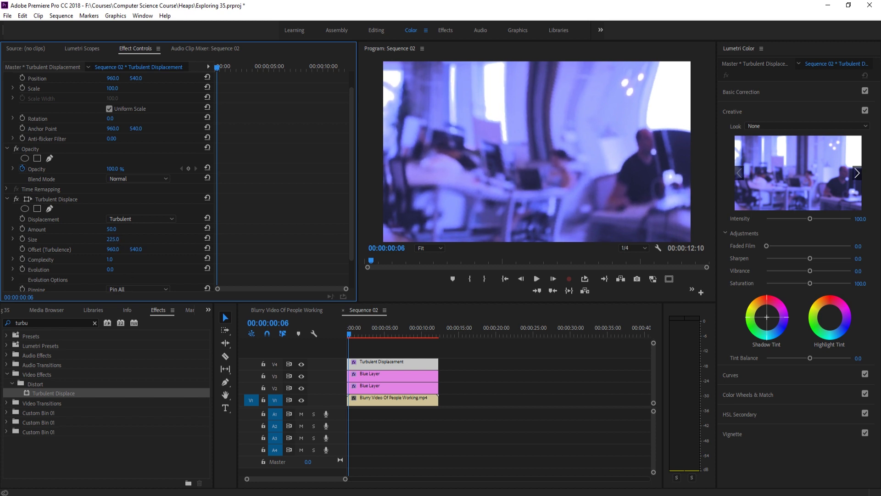
left_click_drag(113, 239, 89, 240)
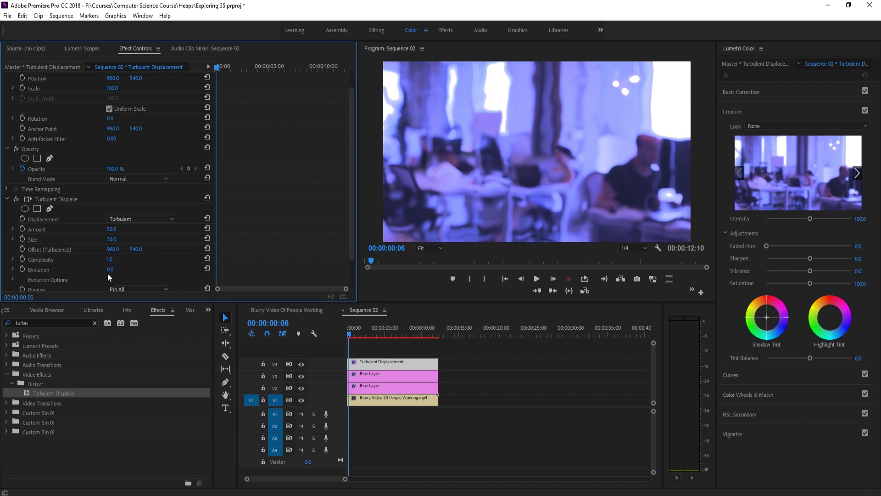
Keyframe Turbulent Displace Evolution from 0° at the start to 1x252.0° later on.
left_click(21, 268)
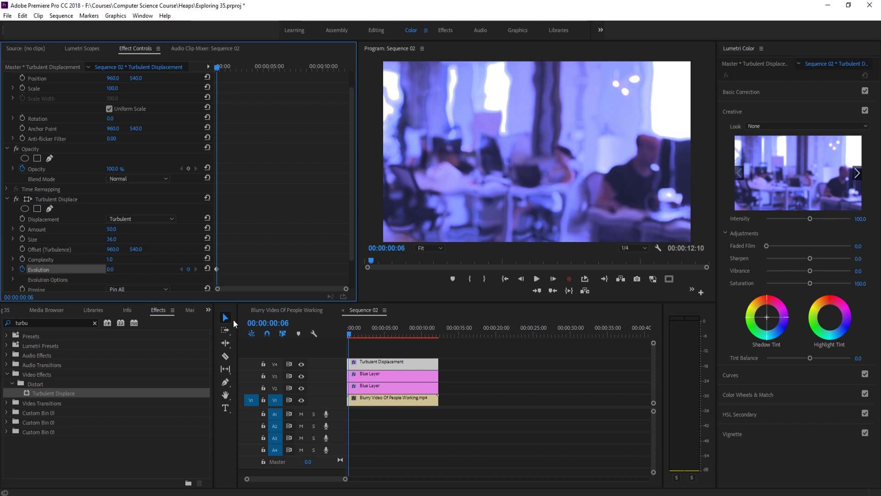
left_click(364, 327)
left_click_drag(363, 327, 426, 329)
left_click_drag(110, 270, 93, 288)
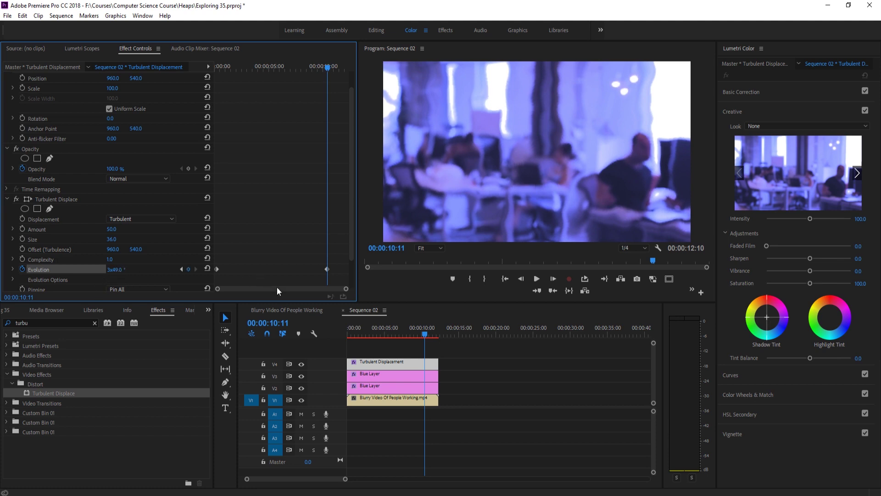
left_click(406, 329)
key("Home")
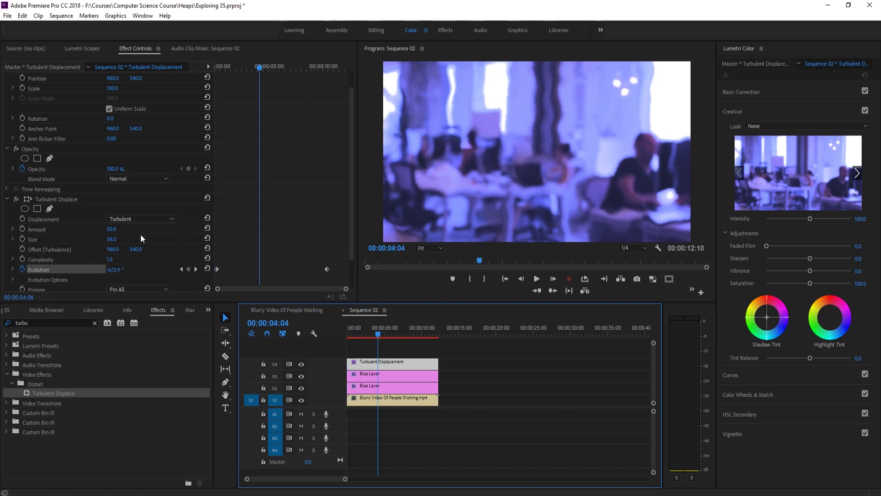
Raise Size to 47 and play the sequence from the start to preview the warping.
left_click_drag(112, 240, 119, 240)
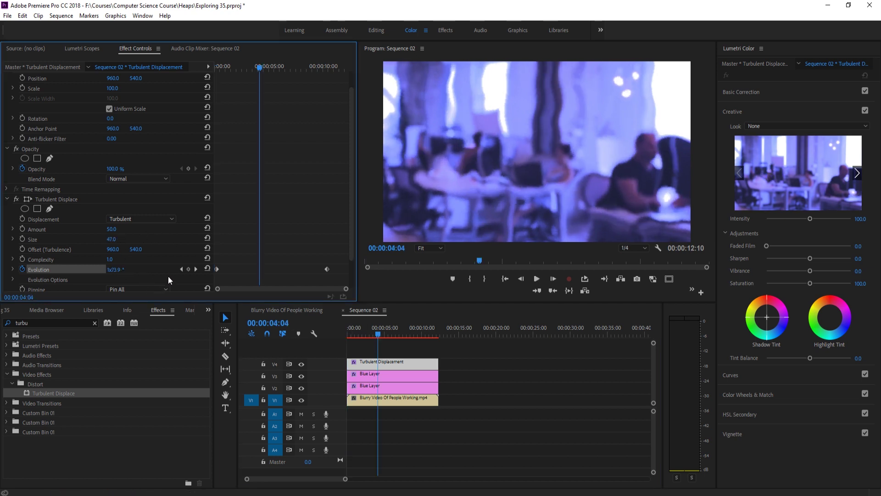
left_click(195, 270)
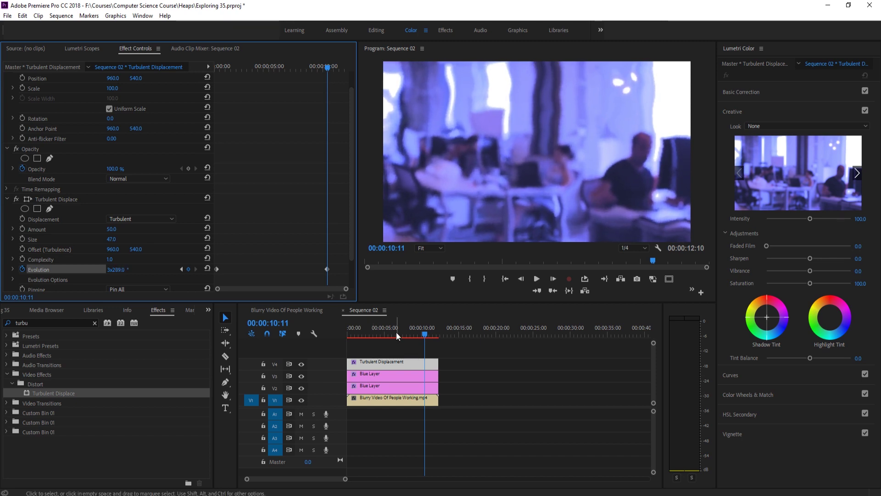
left_click_drag(396, 332, 354, 340)
key("space")
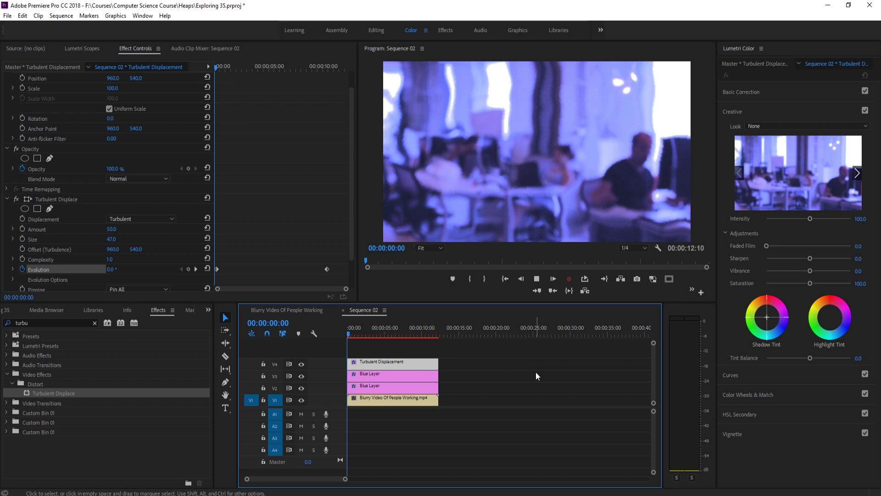
key("space")
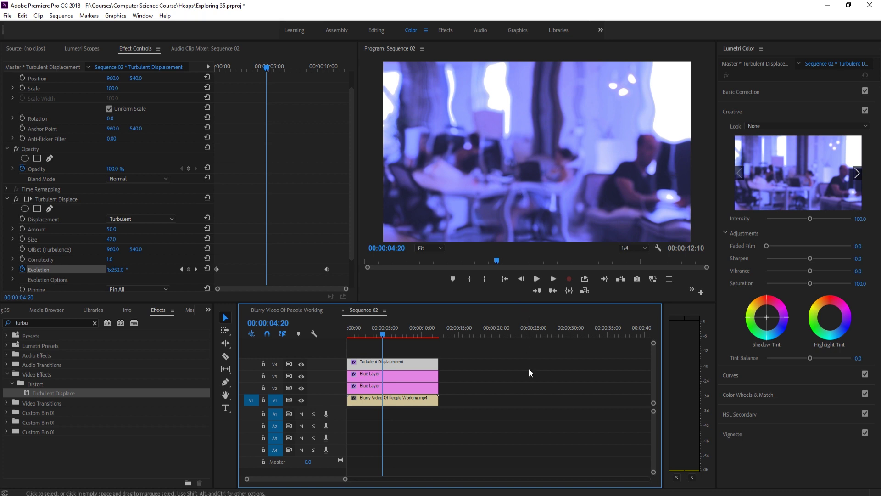
Add the Blue Bubbles Underwater footage on a new top track V5 and play it.
left_click(6, 311)
left_click(71, 408)
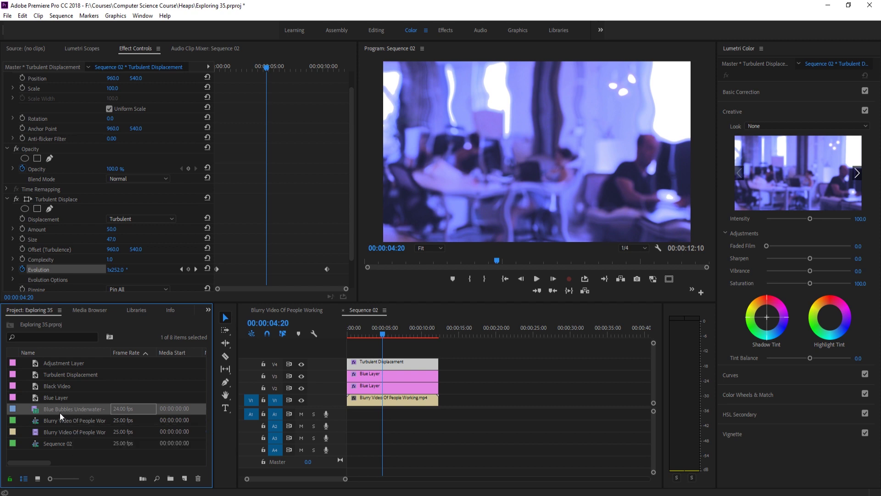
left_click_drag(56, 411, 345, 337)
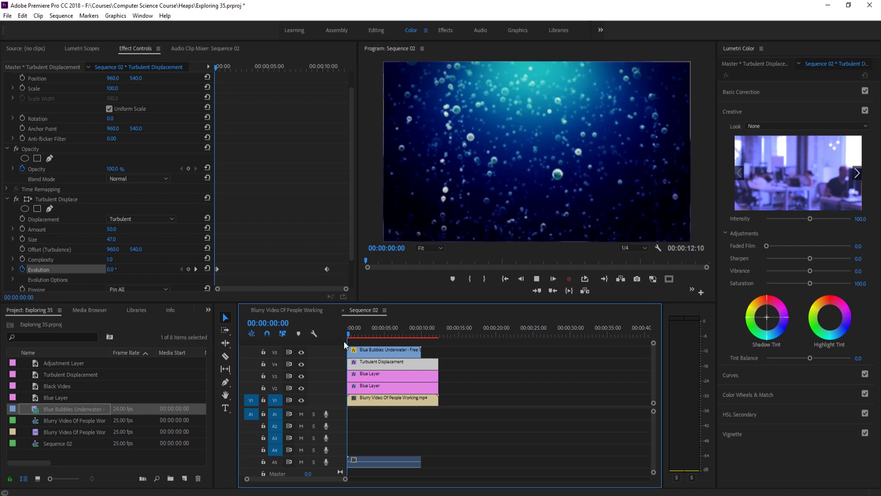
key("space")
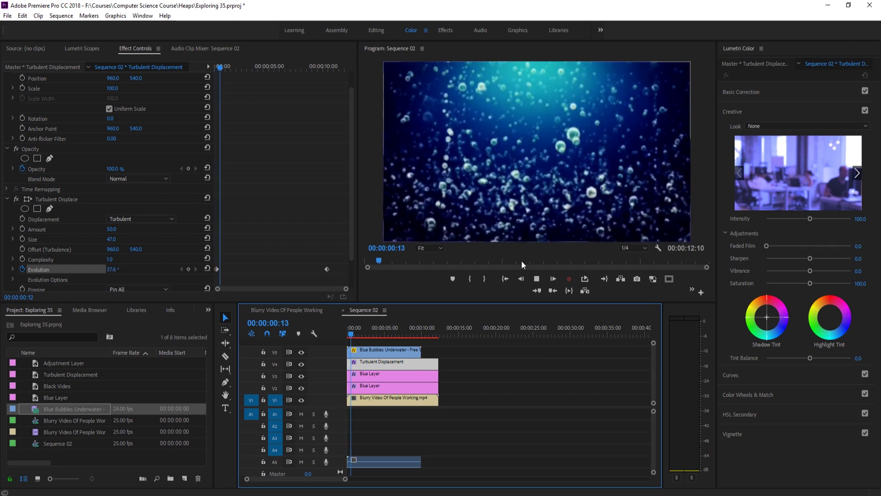
left_click(379, 351)
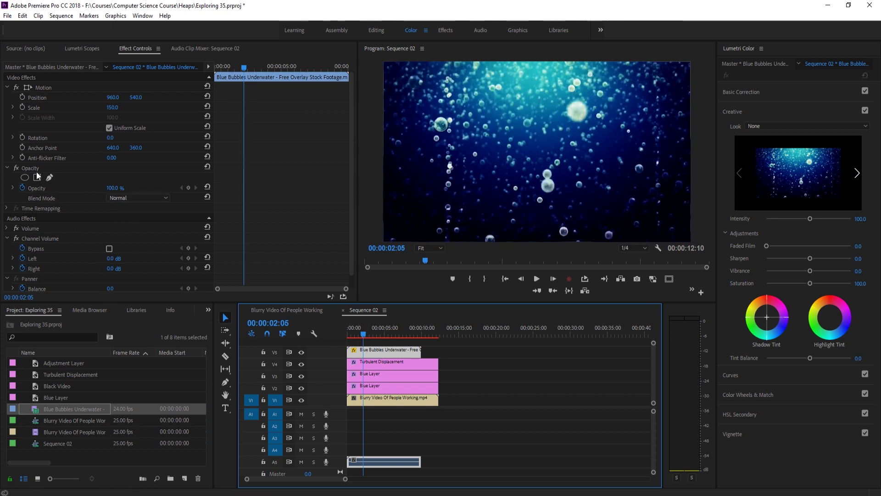
Set the bubbles clip's Opacity blend mode to Screen and replay the sequence from the start.
left_click(128, 198)
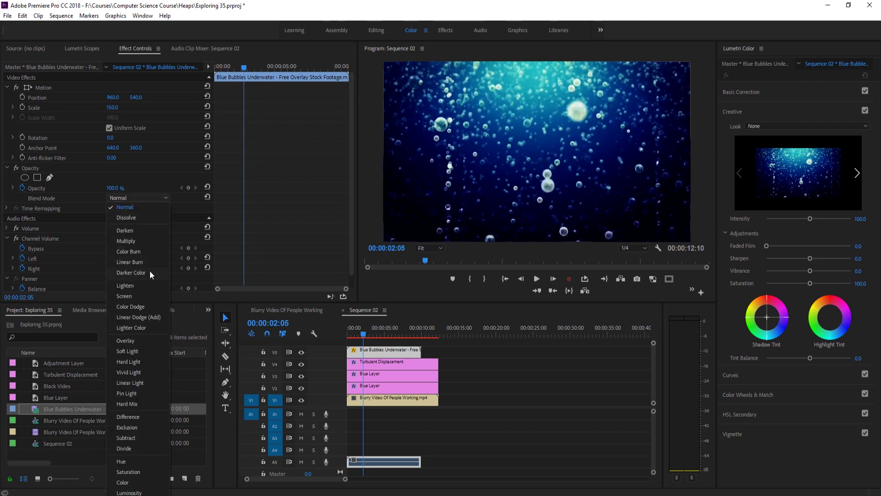
left_click(145, 294)
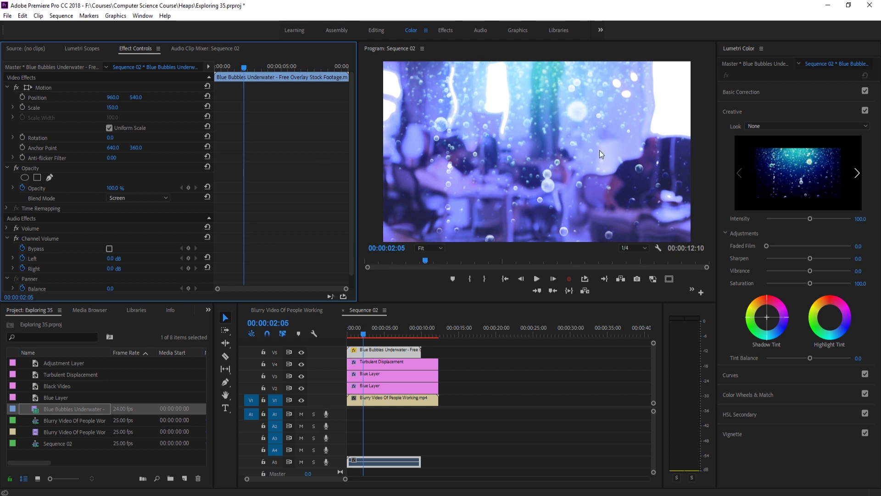
left_click(360, 329)
key("space")
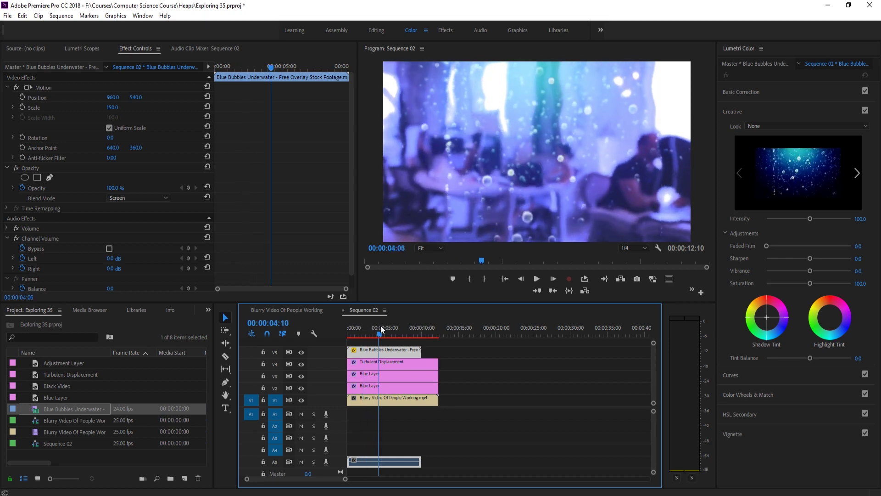
key("Home")
key("space")
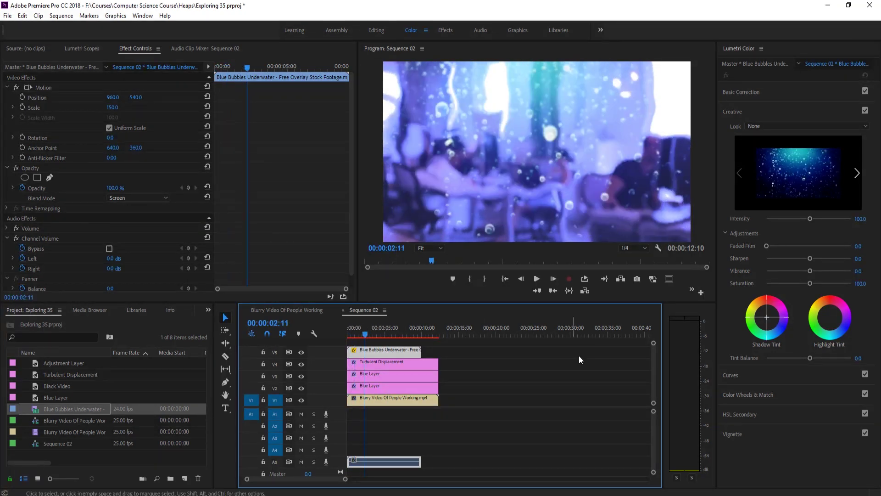
Move Turbulent Displacement to a new top track and play to check the layering.
key("space")
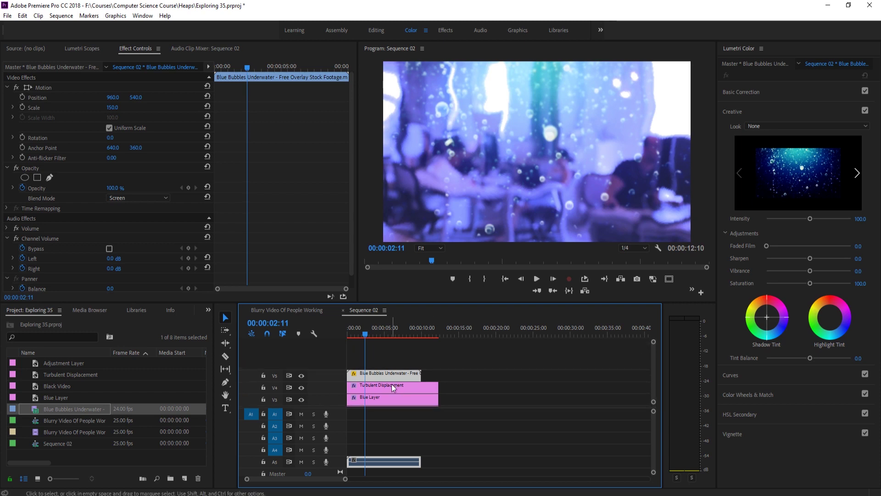
left_click_drag(394, 363, 386, 341)
key("Left")
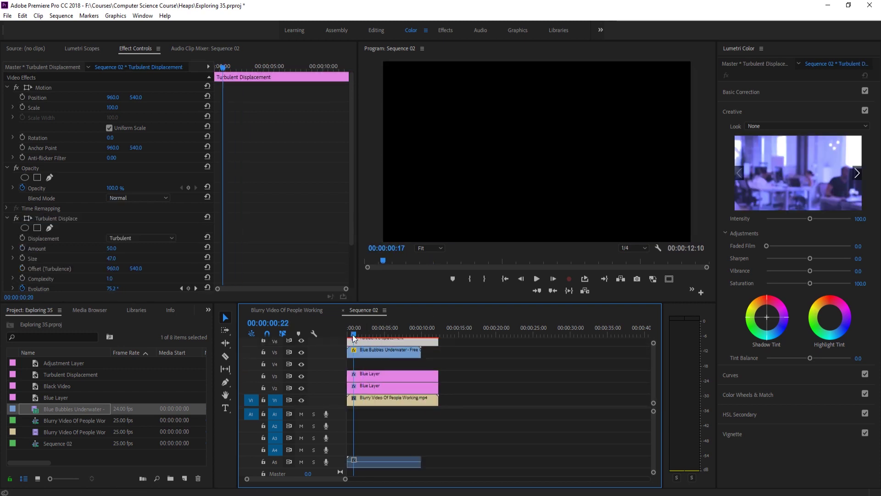
scroll(657, 361, "up", 2)
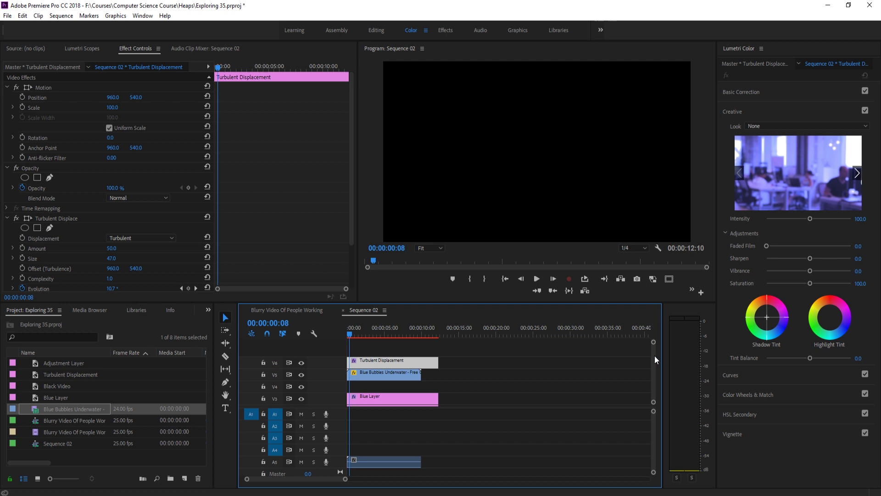
left_click(372, 377)
left_click(370, 370)
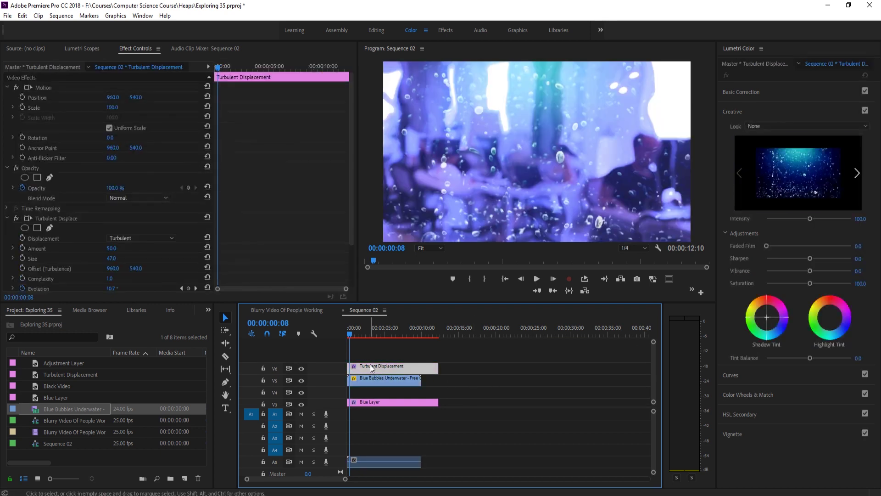
key("space")
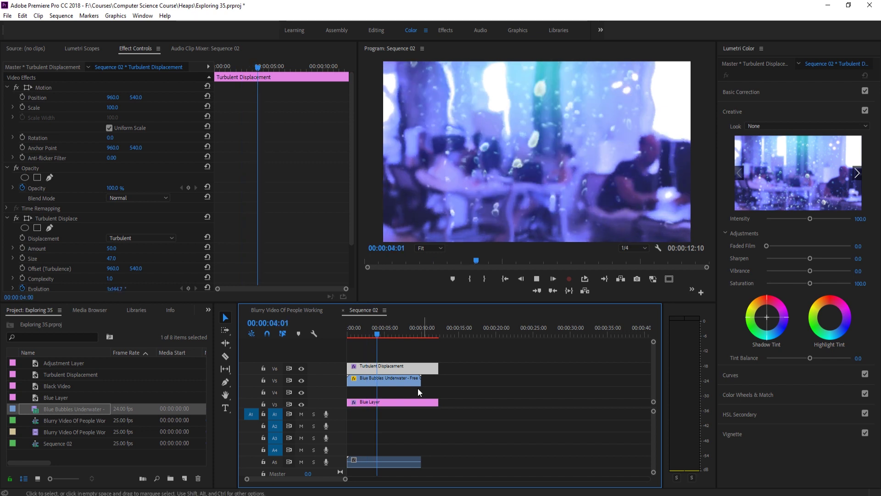
Put Turbulent Displacement back below the bubbles, check frames, and lift Blue Bubbles to V6.
left_click_drag(413, 366, 413, 390)
left_click(381, 329)
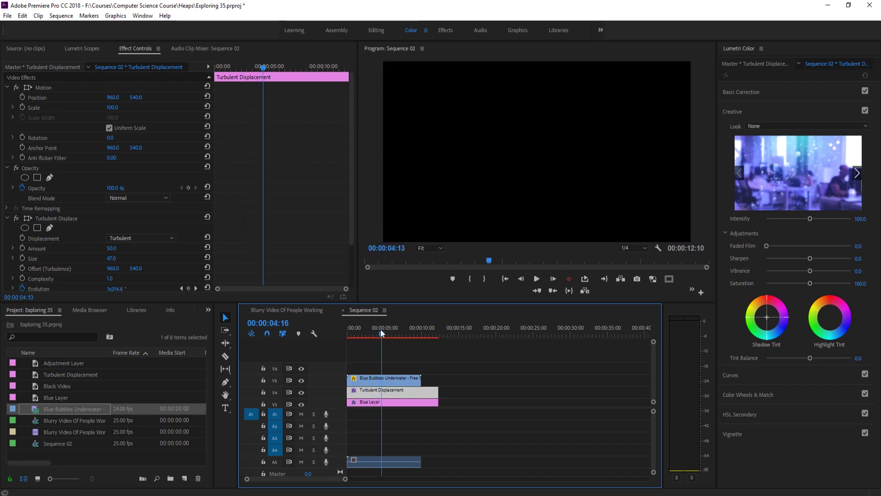
left_click_drag(381, 329, 363, 334)
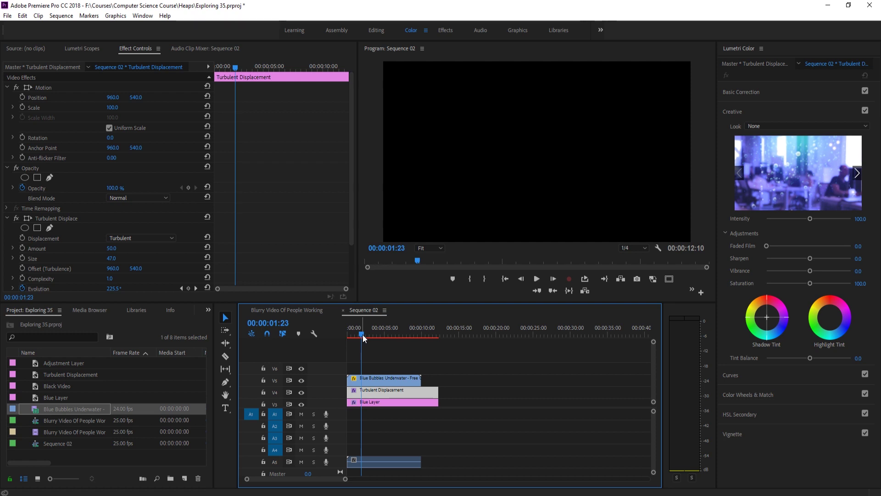
left_click_drag(363, 334, 375, 334)
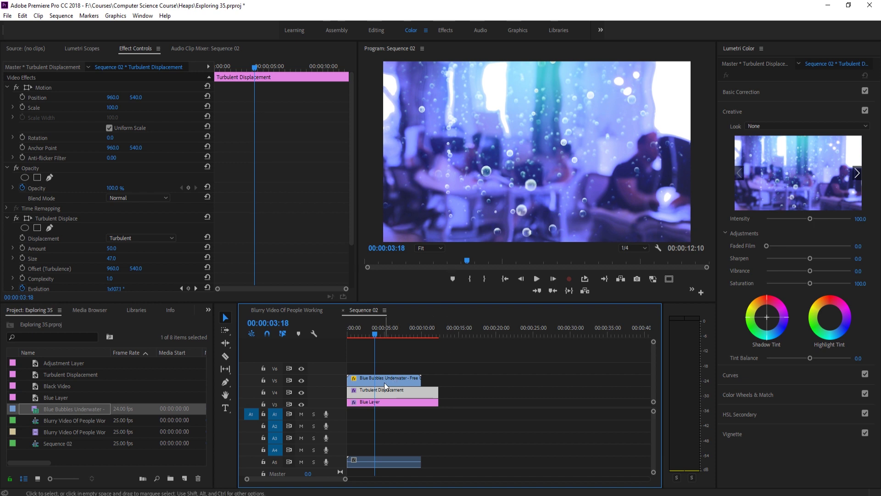
left_click_drag(385, 382, 386, 370)
Create a new Black Video item and rename it 'Lens Flare'.
left_click(483, 379)
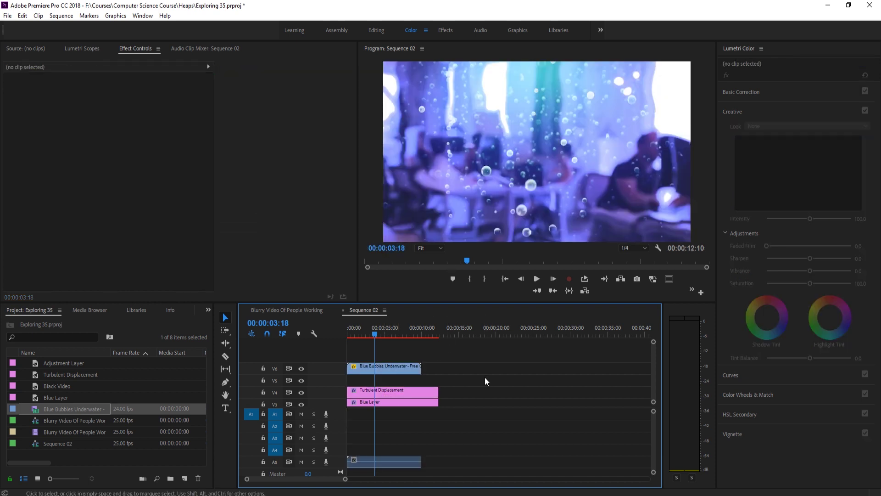
left_click_drag(76, 410, 409, 307)
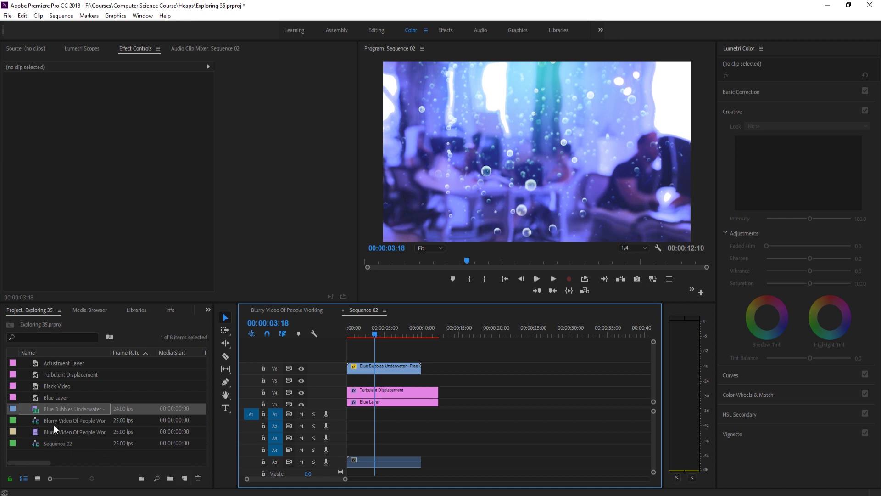
left_click(184, 479)
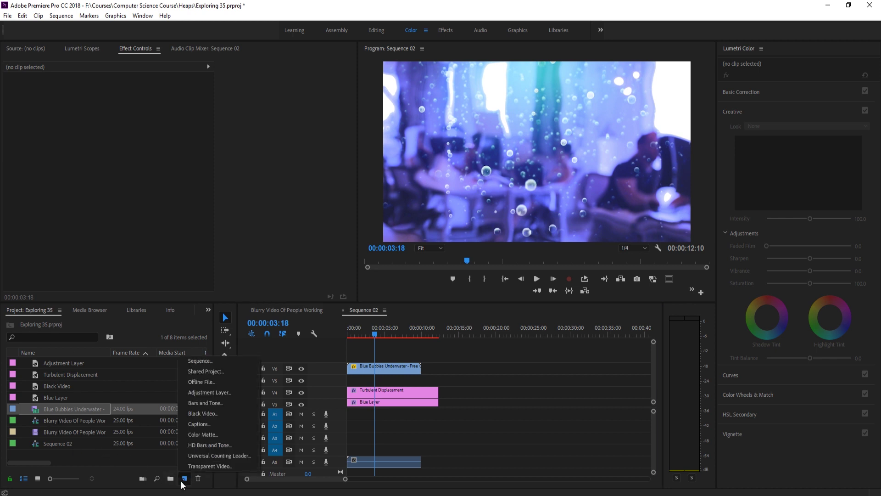
left_click(210, 415)
left_click(459, 288)
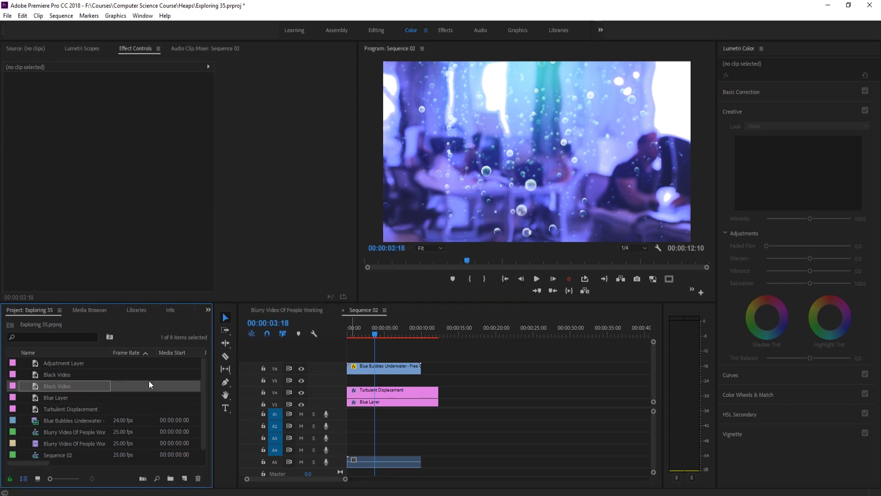
right_click(57, 384)
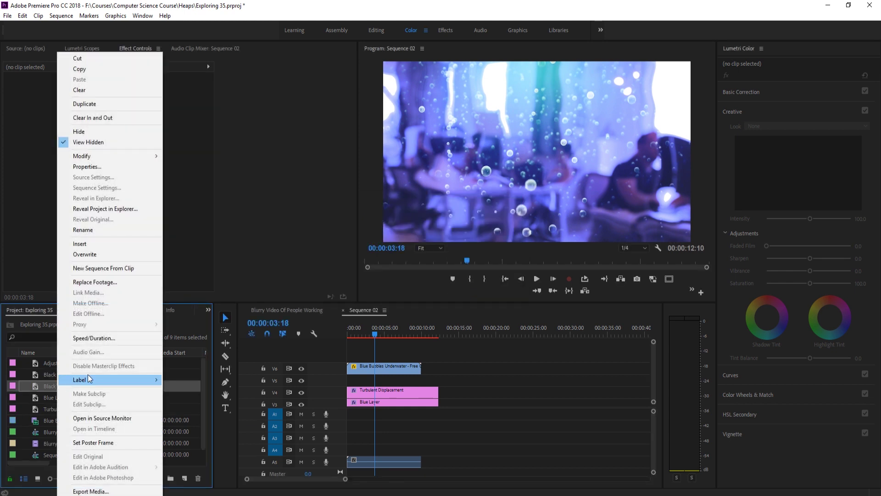
left_click(98, 230)
type("Lens Flare")
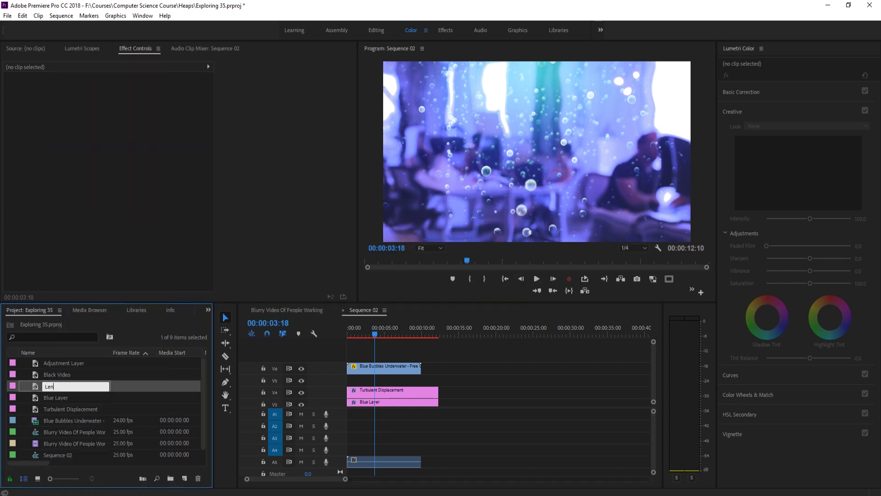
left_click(145, 385)
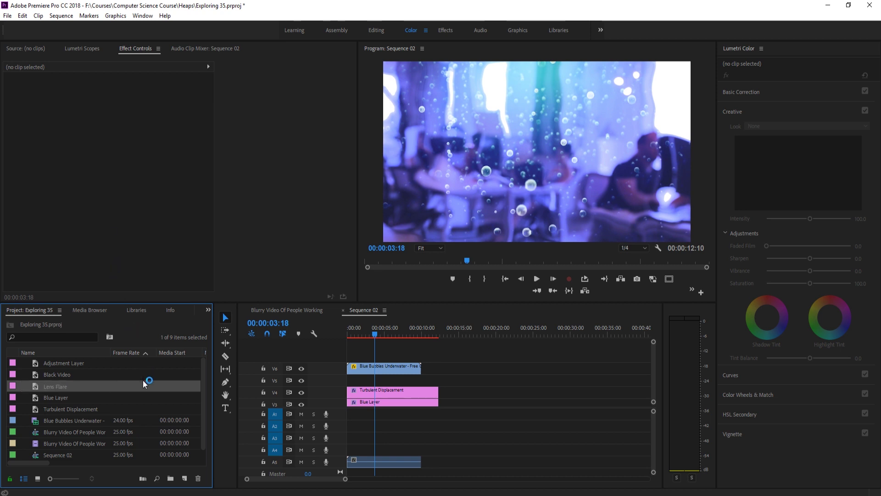
Place the Lens Flare item on track V5 and trim it to match the other layers.
left_click_drag(62, 388, 358, 387)
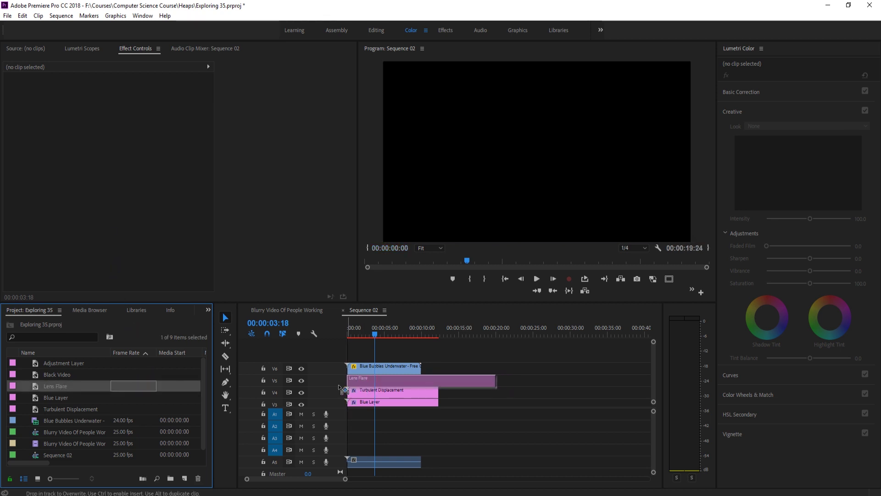
left_click_drag(497, 380, 438, 379)
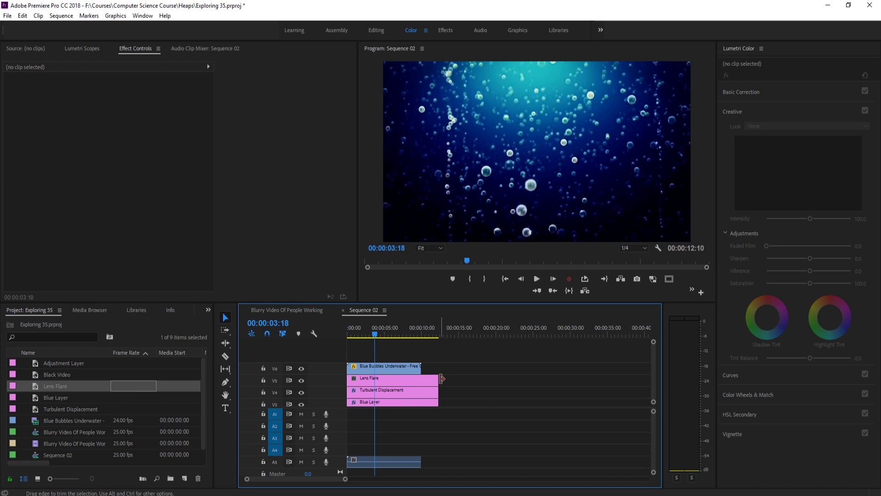
left_click(415, 381)
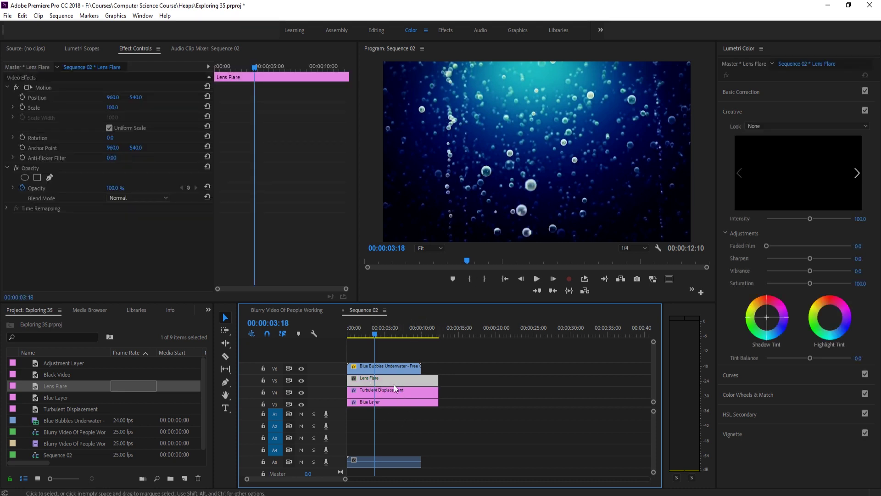
Search the Effects panel for 'lens flare' and apply the Lens Flare effect to the V5 clip.
left_click(208, 310)
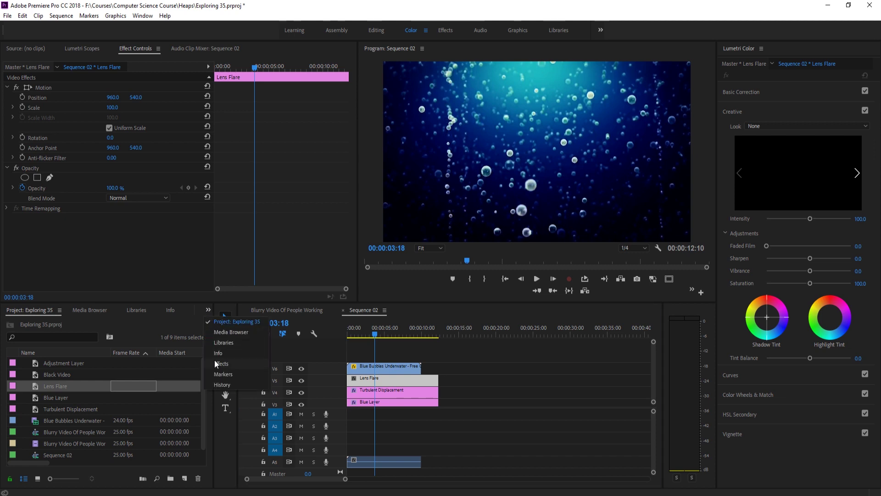
left_click(210, 357)
left_click(208, 310)
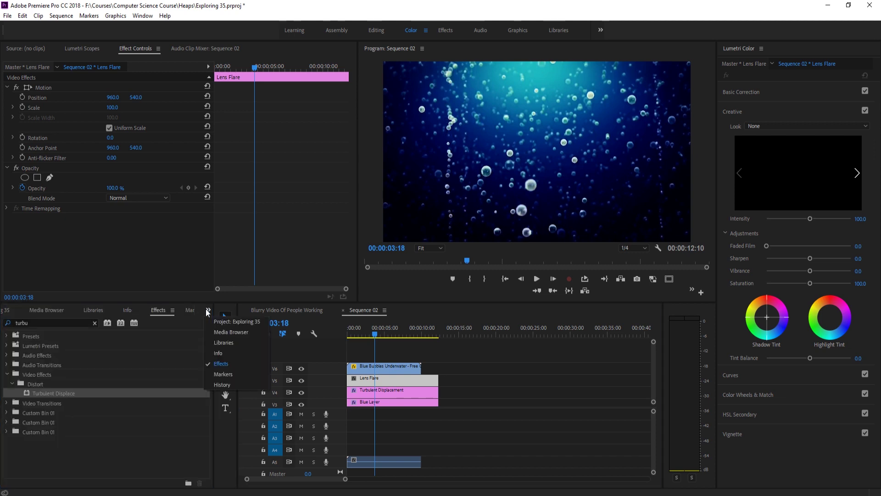
left_click(216, 364)
double_click(42, 323)
type("lens fal")
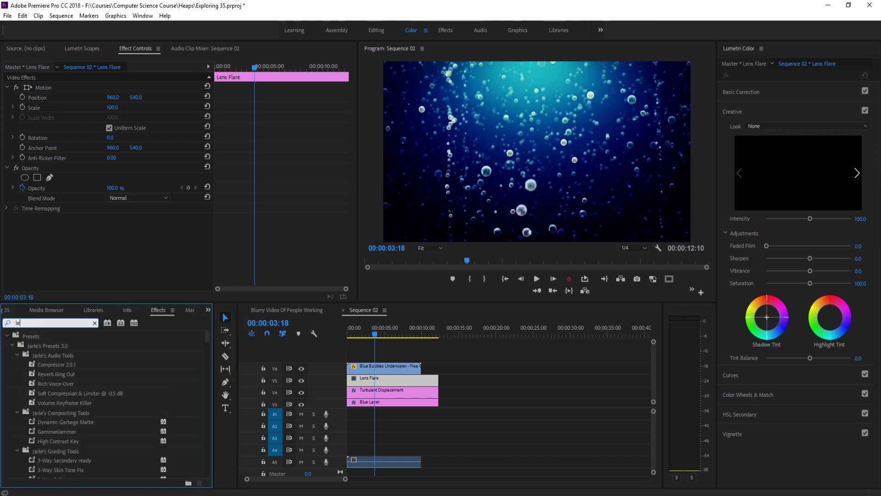
key("BackSpace")
key("BackSpace")
type("lare")
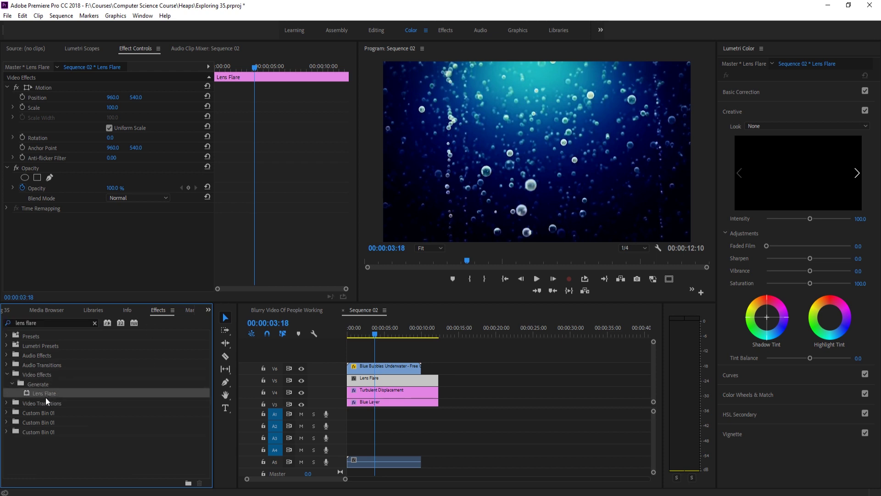
left_click_drag(45, 394, 389, 381)
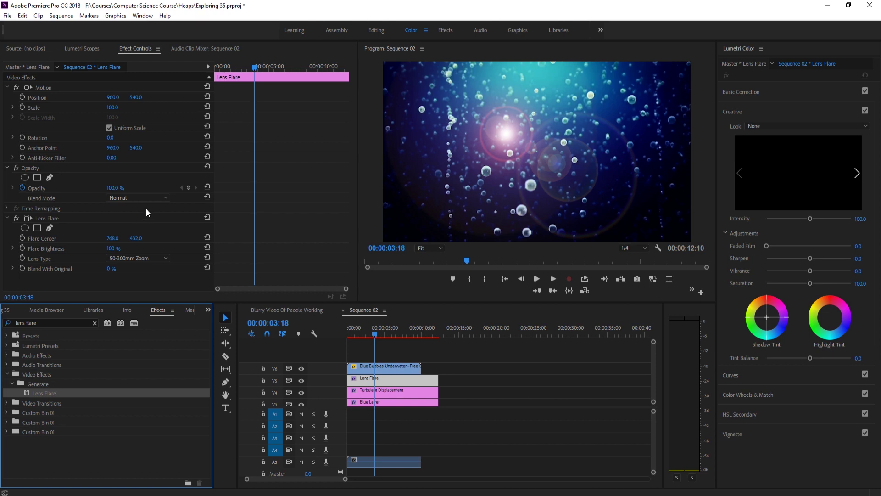
Set the Lens Flare clip's blend mode to Screen and move its Flare Center to about 1807, 232.
left_click(150, 197)
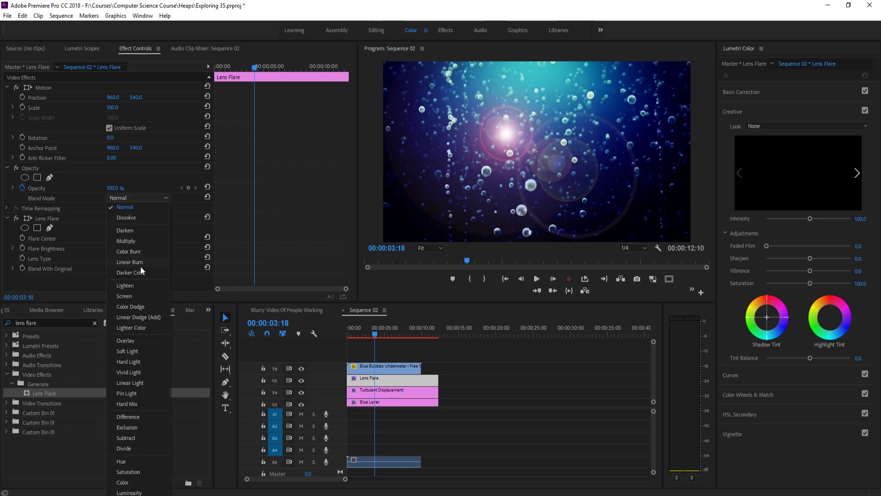
left_click(124, 297)
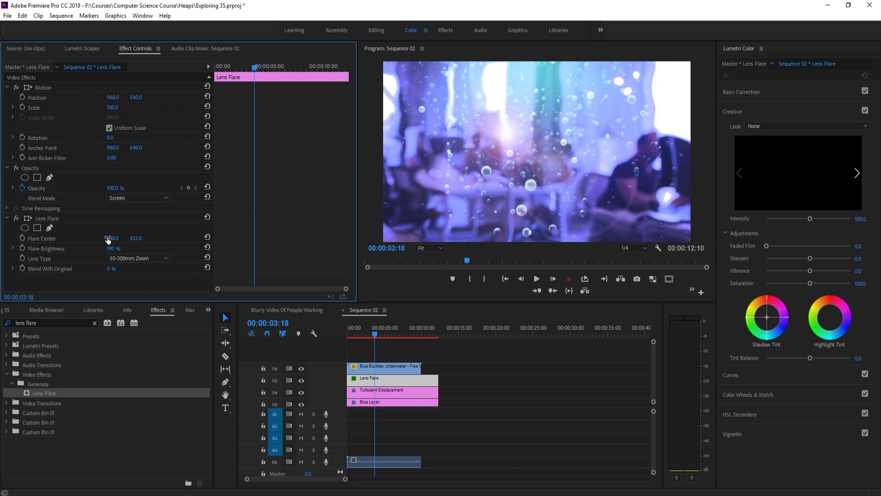
left_click_drag(108, 239, 243, 239)
left_click_drag(136, 238, 34, 239)
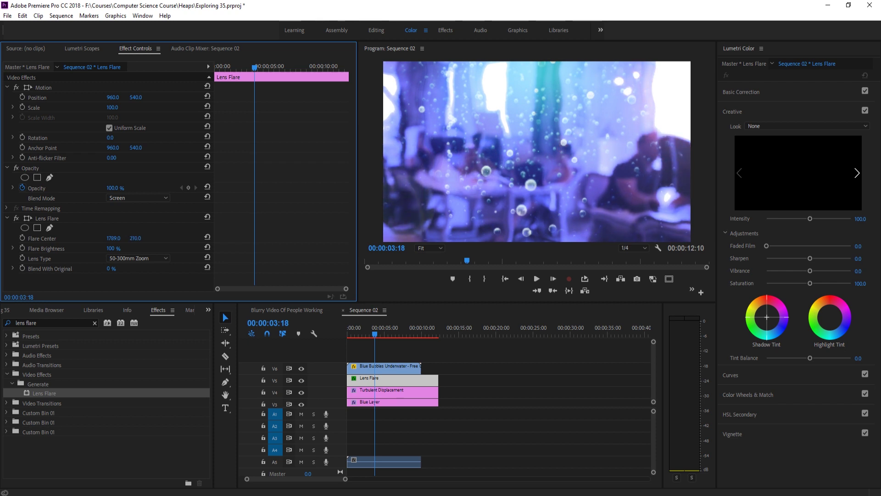
left_click_drag(136, 238, 117, 239)
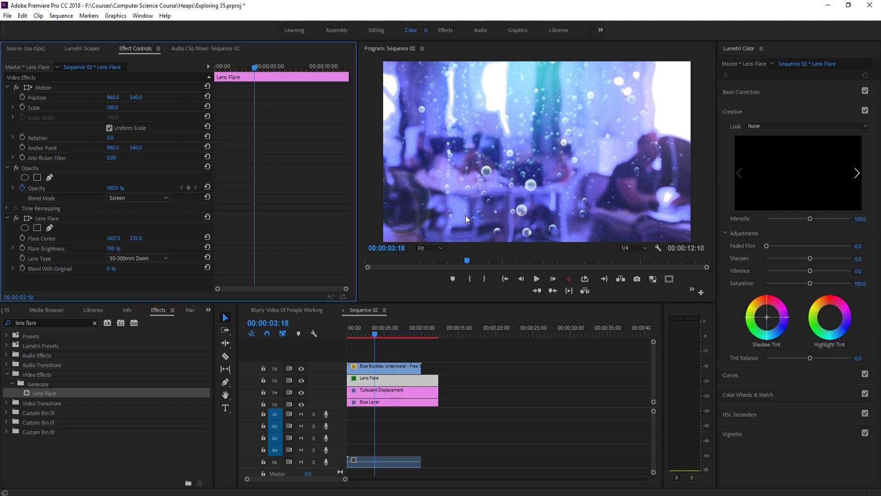
left_click(381, 368)
Duplicate the Lens Flare clip onto V6 and shift its flare centre left and slightly higher.
scroll(379, 371, "down", 2)
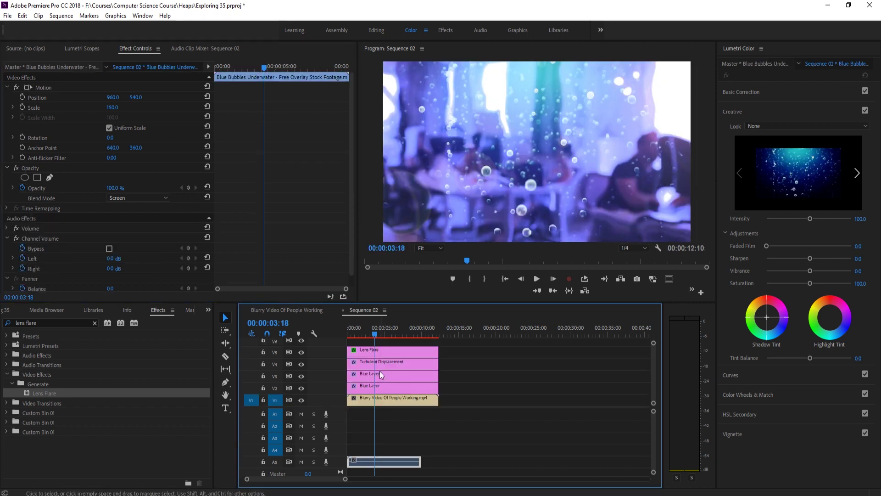
scroll(654, 362, "up", 3)
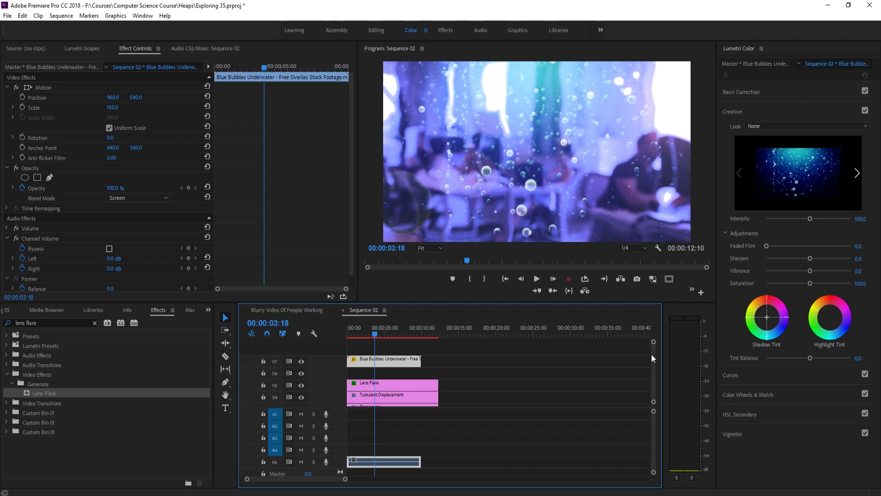
left_click(370, 387)
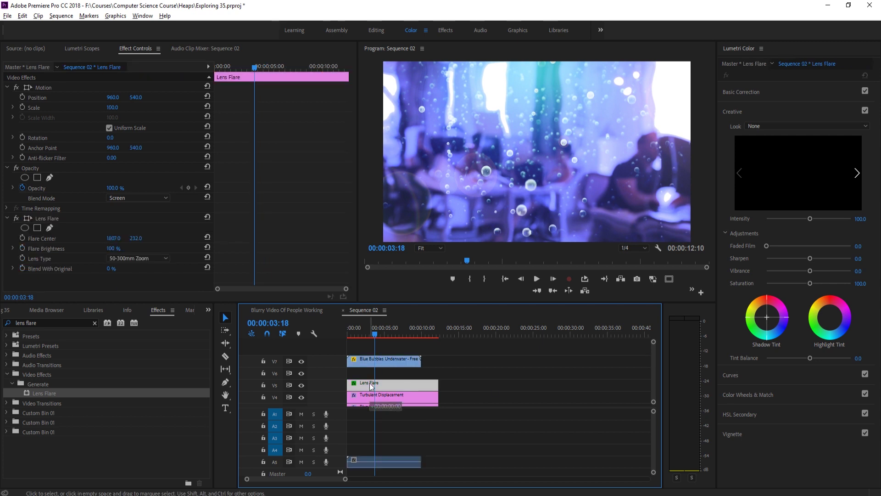
left_click_drag(372, 387, 368, 377)
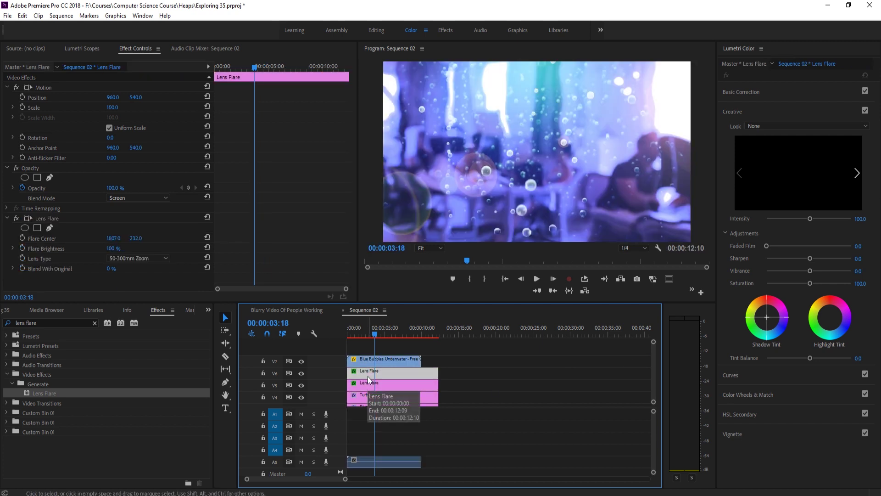
left_click_drag(113, 239, 37, 238)
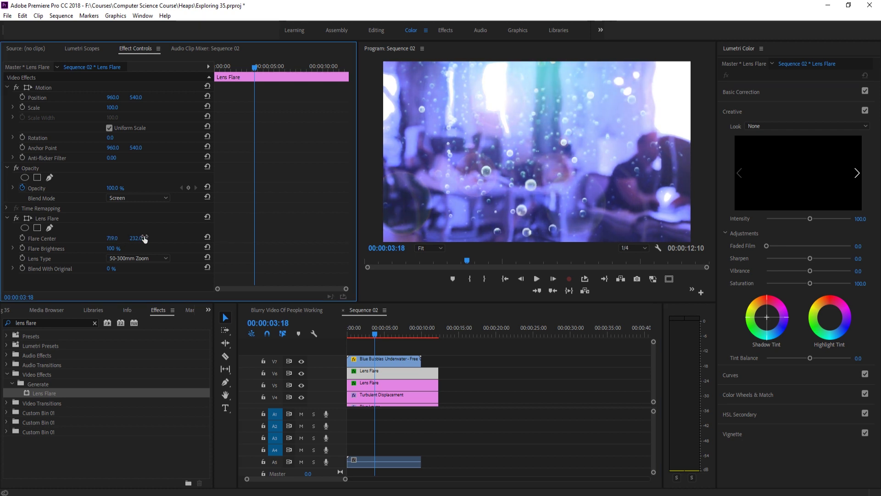
left_click_drag(145, 238, 125, 239)
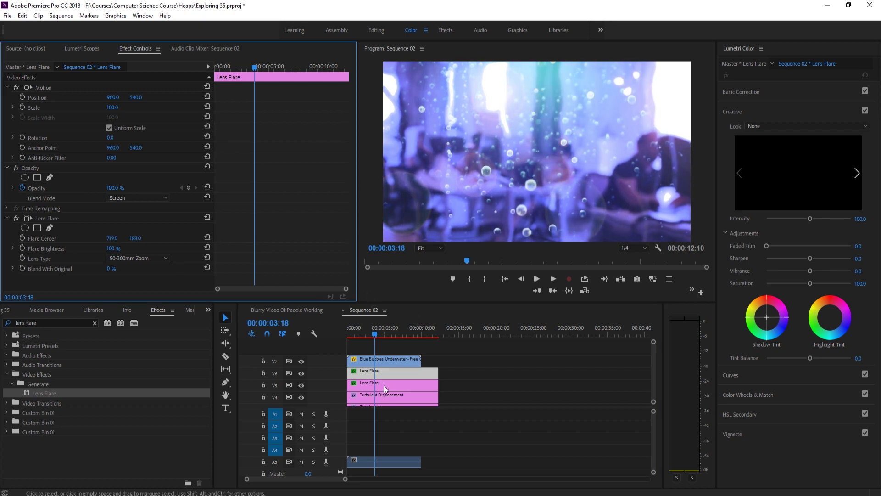
Duplicate a Lens Flare clip onto V7 and move its flare to the left edge at -25, 220.
left_click(392, 358)
scroll(385, 374, "down", 2)
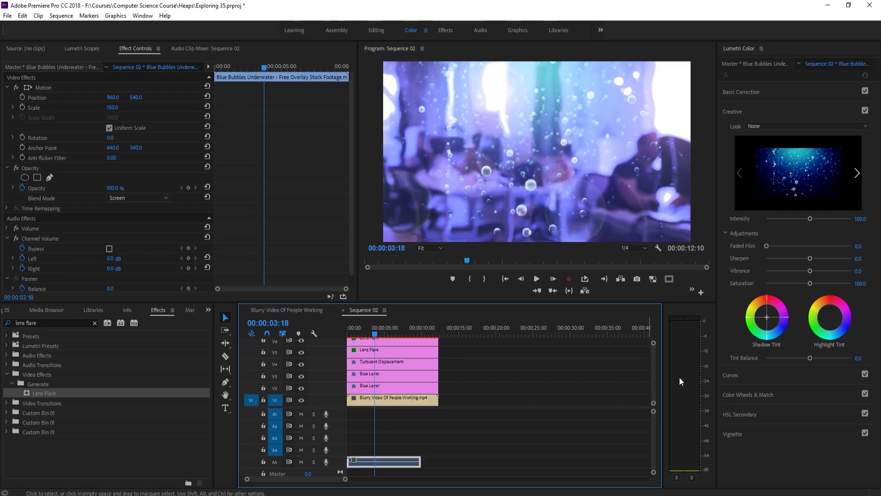
scroll(655, 363, "up", 2)
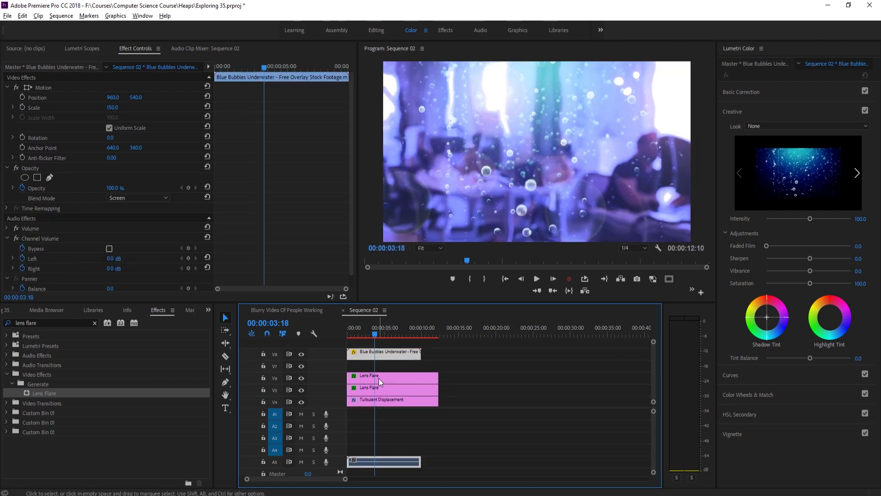
left_click_drag(378, 380, 376, 371)
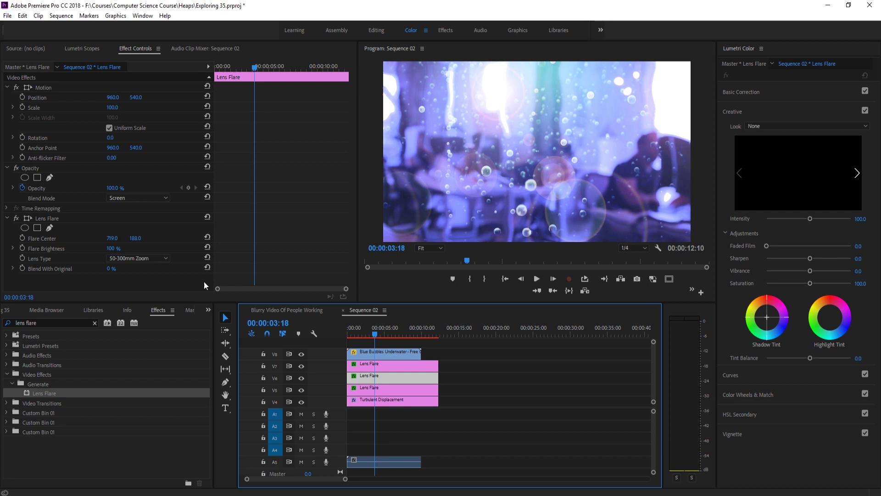
left_click(105, 239)
left_click(111, 239)
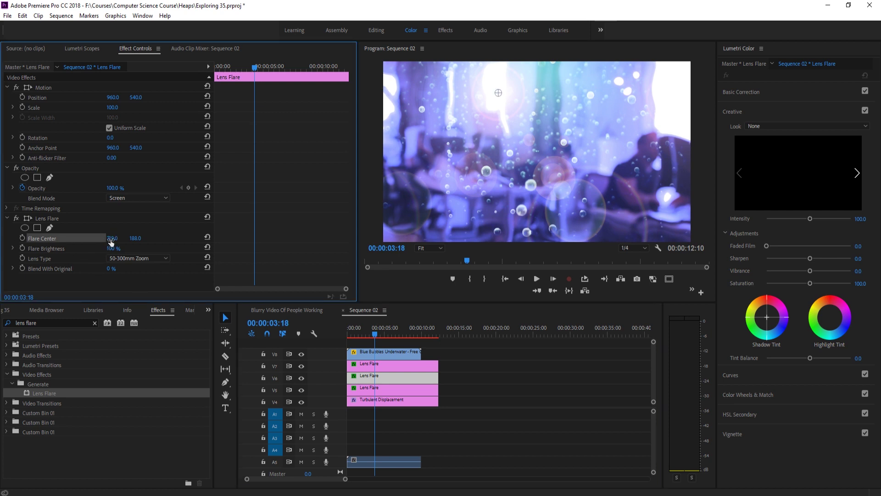
type("419")
key("Return")
left_click_drag(112, 238, 242, 247)
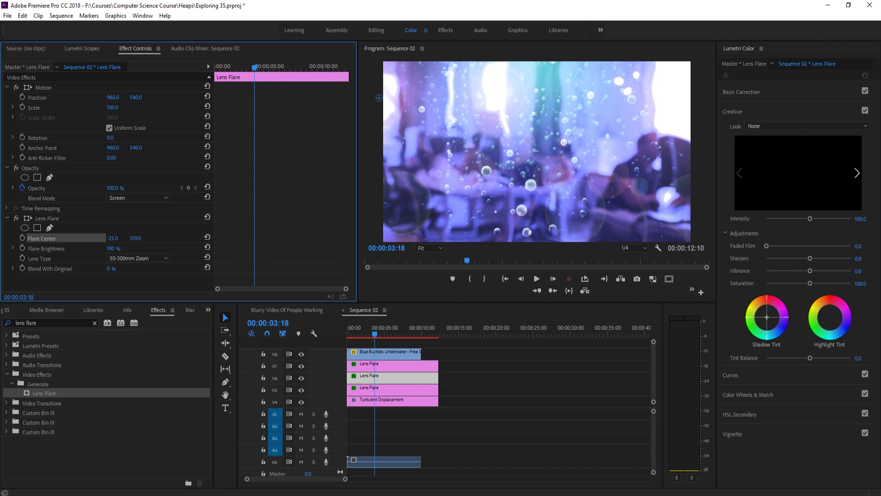
left_click(326, 340)
key("Home")
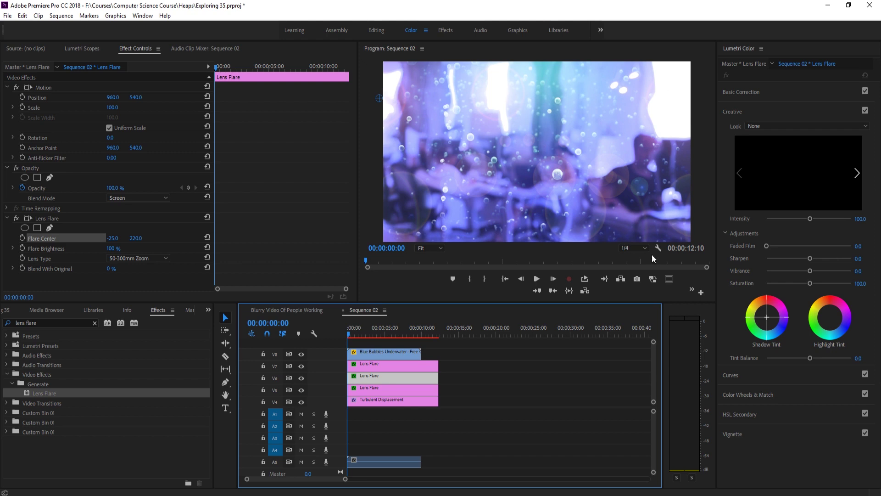
key("space")
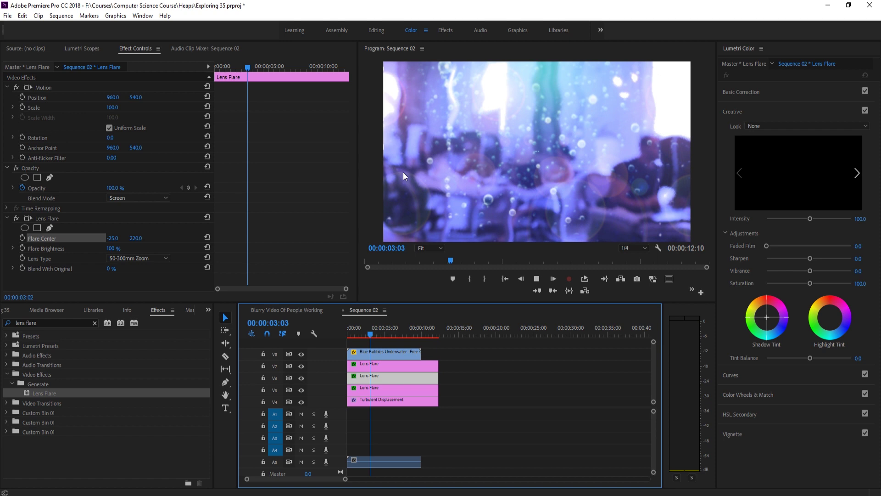
key("space")
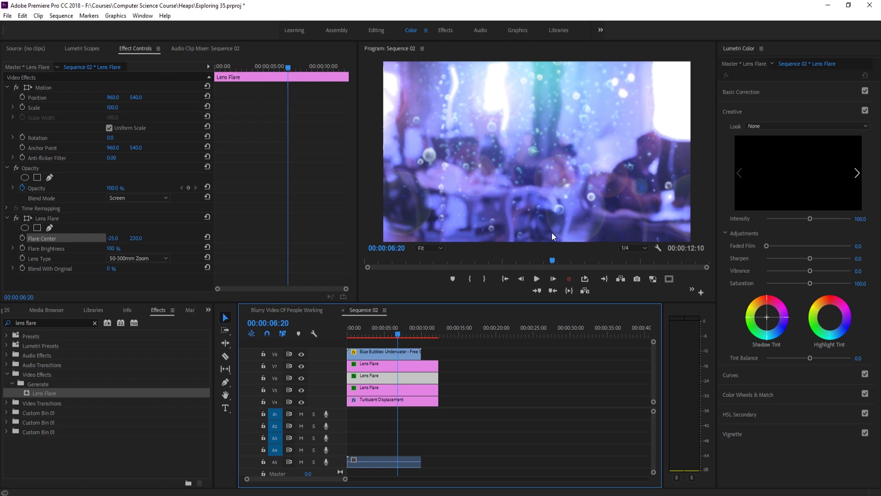